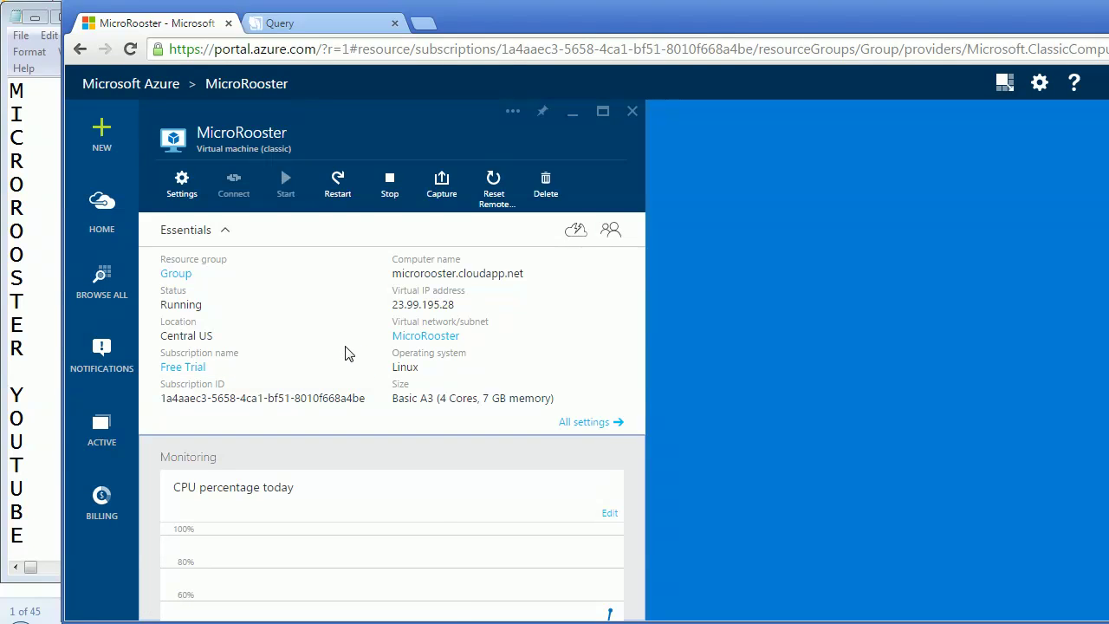
# - Select the VM computer name microrooster.cloudapp.net and switch to the Hue Query Editor tab
pyautogui.moveTo(338, 336)
pyautogui.moveTo(394, 275)
pyautogui.moveTo(394, 275); pyautogui.dragTo(521, 283)
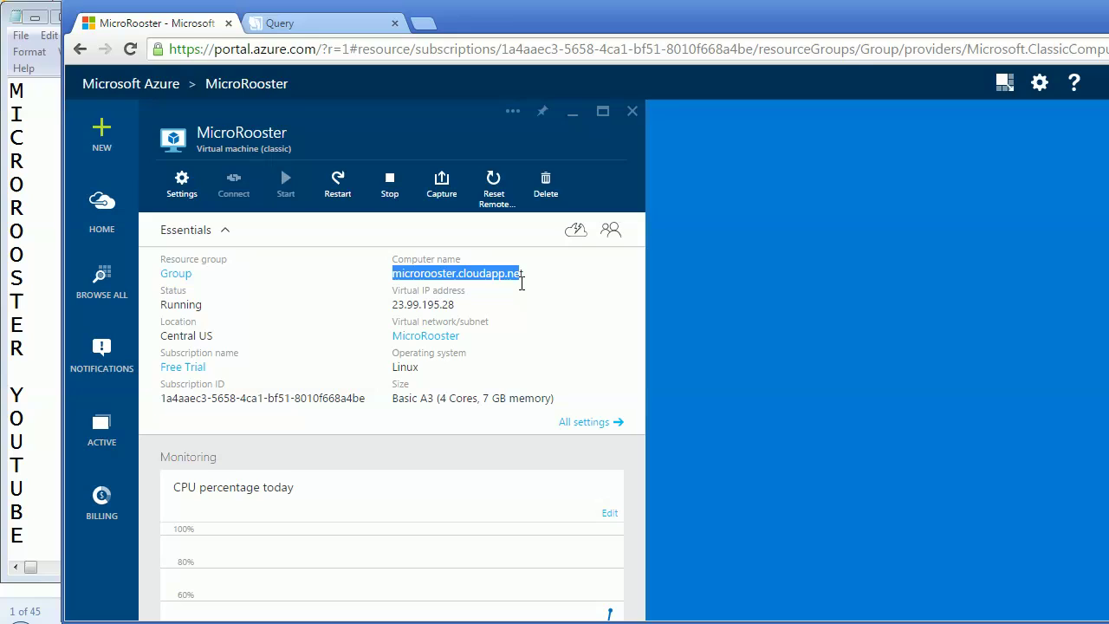
pyautogui.hotkey('ctrl', 'Tab')
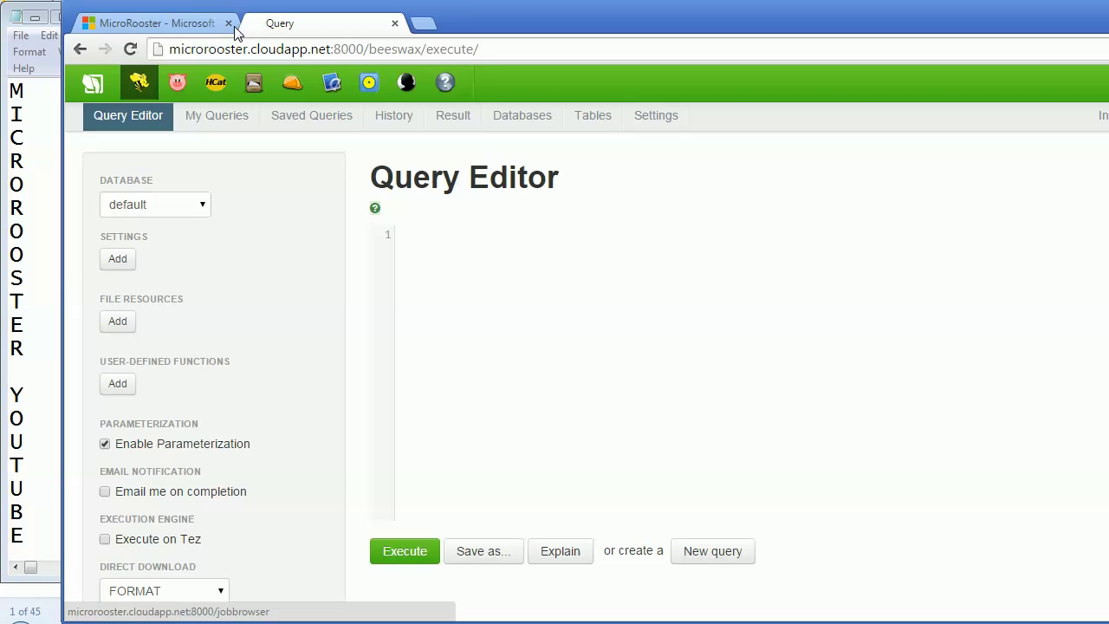
# - Open HCatalog's table list and start creating a new table from a file
pyautogui.click(216, 84)
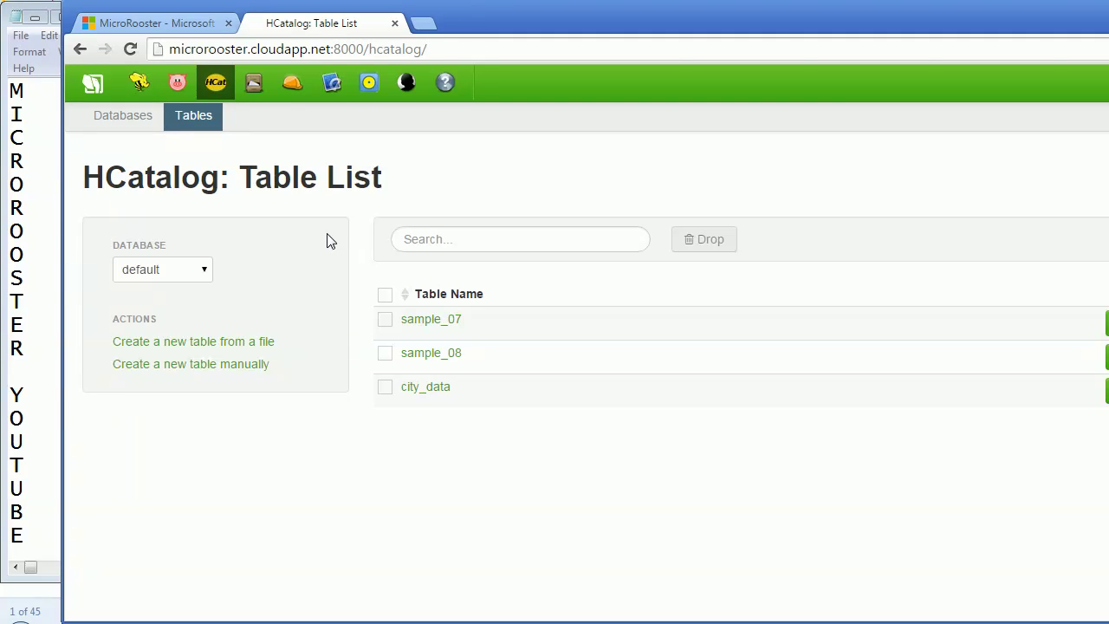
pyautogui.click(267, 344)
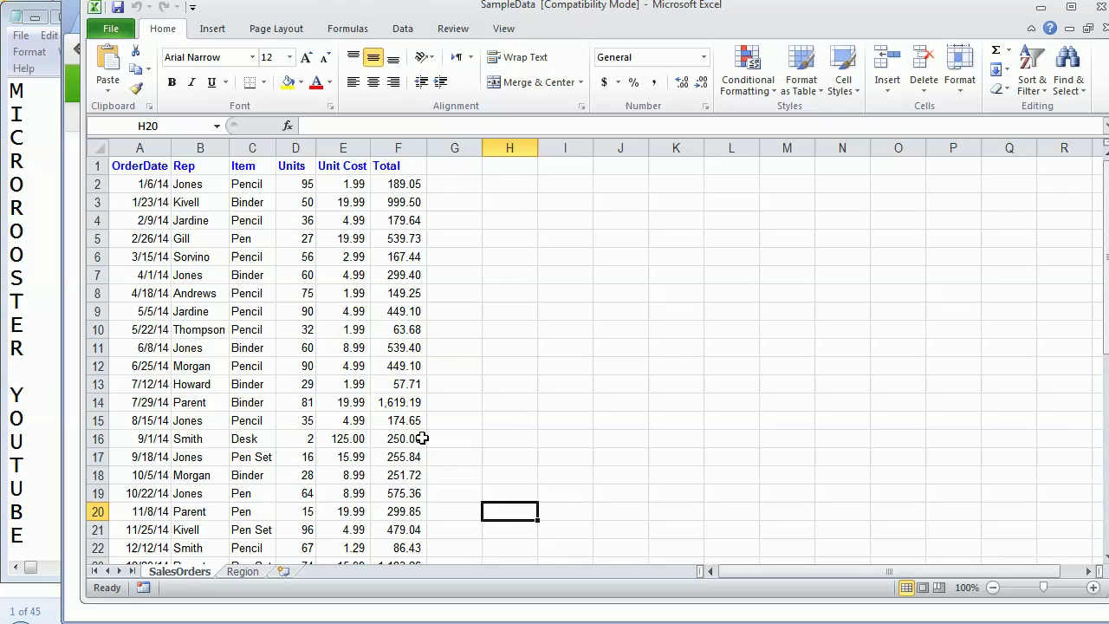
pyautogui.click(240, 576)
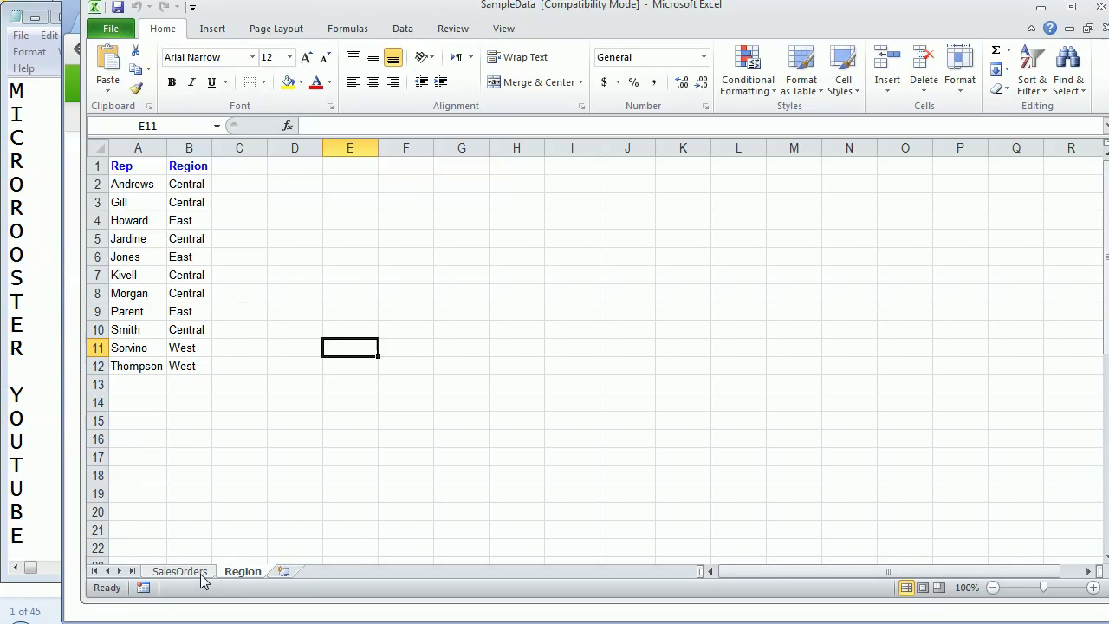
pyautogui.click(200, 575)
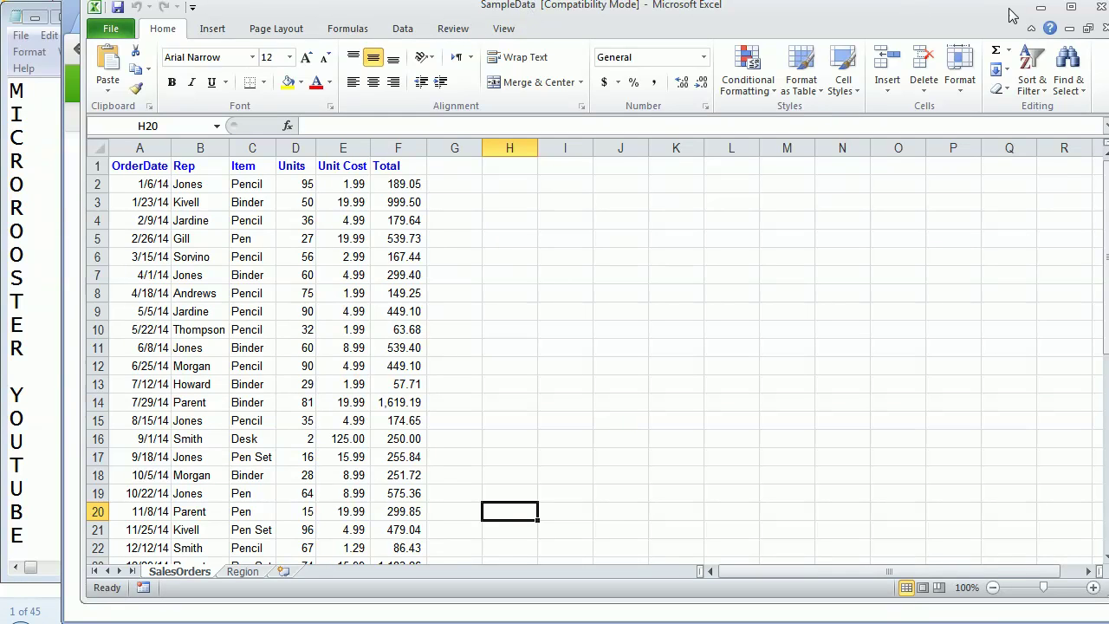
# - Minimize Excel, name the new table Sales_Orders and choose SampleData.xls as its input file
pyautogui.click(1034, 10)
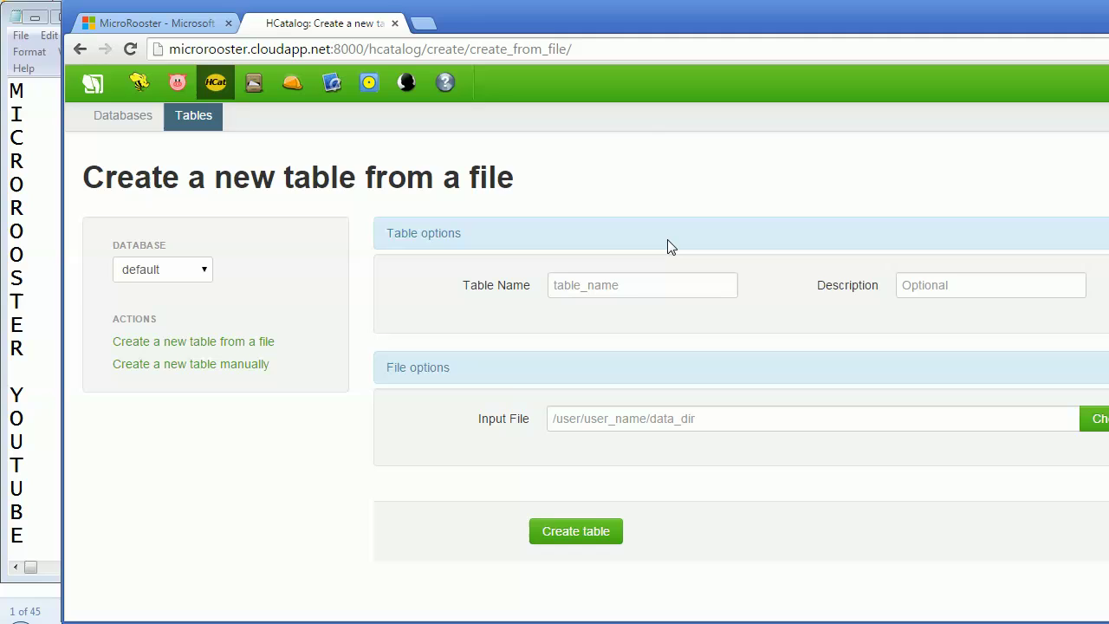
pyautogui.click(620, 283)
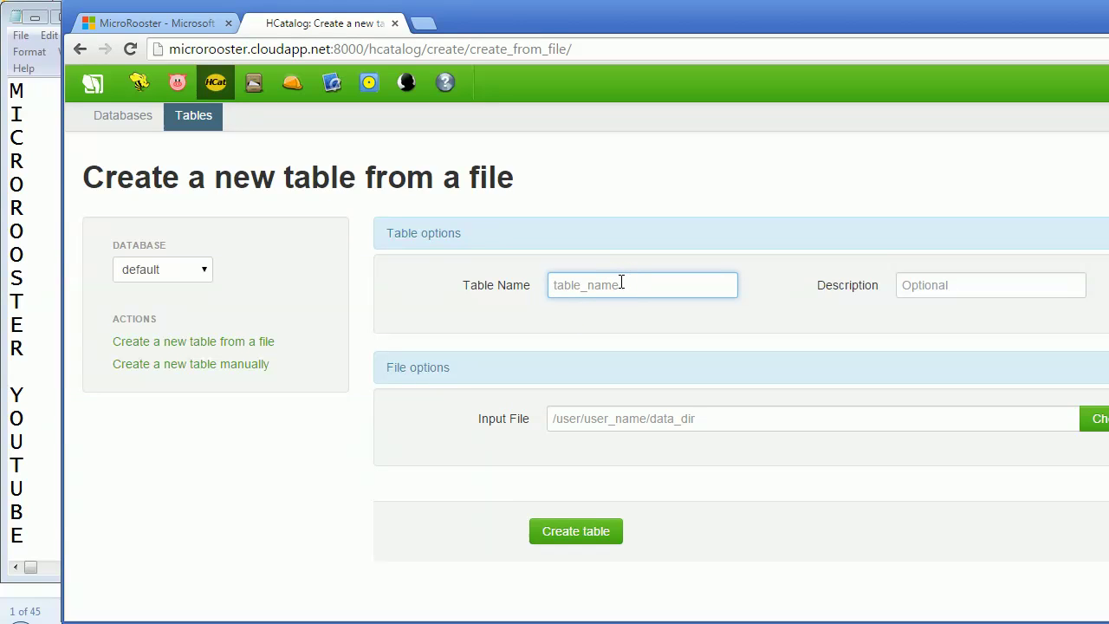
pyautogui.write('Sales_Orders')
pyautogui.click(626, 416)
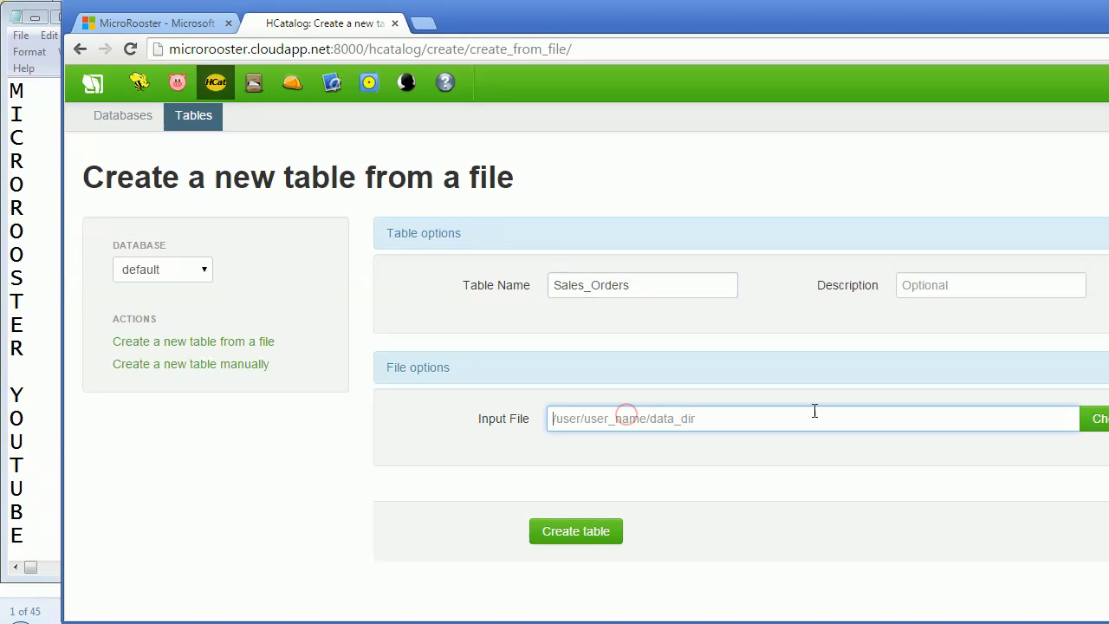
pyautogui.click(1098, 424)
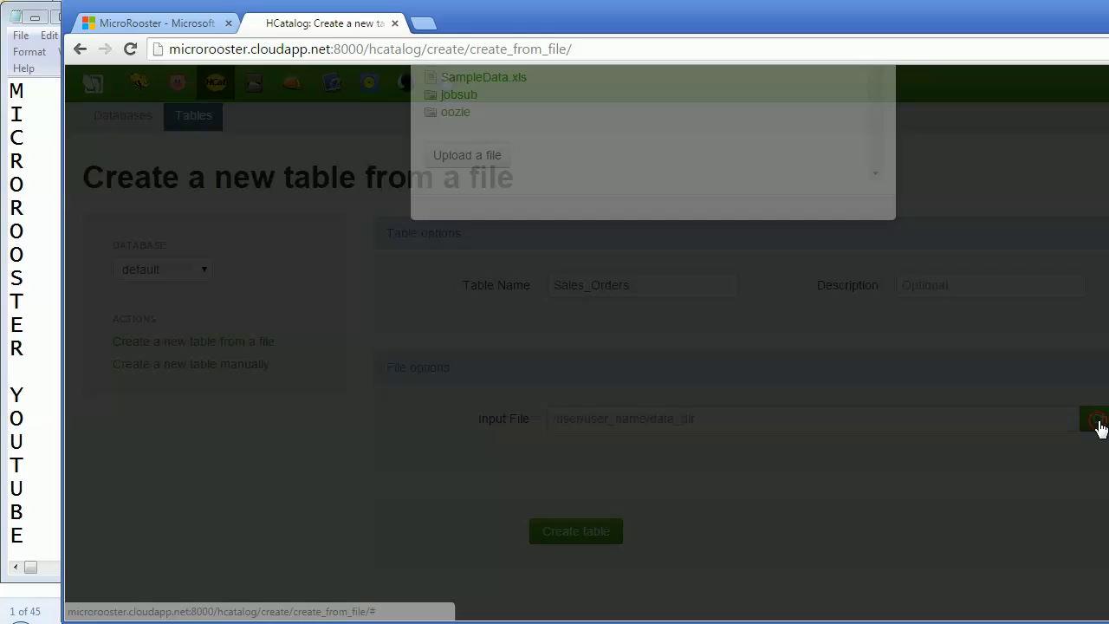
pyautogui.click(500, 305)
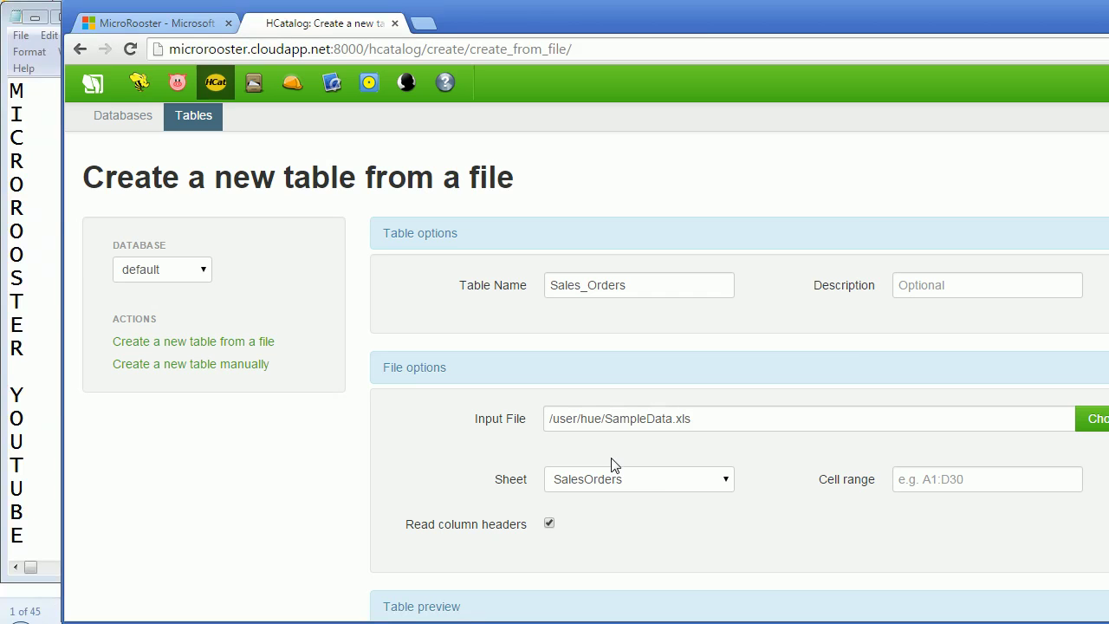
# - Keep SalesOrders as the sheet to import and create the table
pyautogui.click(652, 479)
pyautogui.click(652, 479)
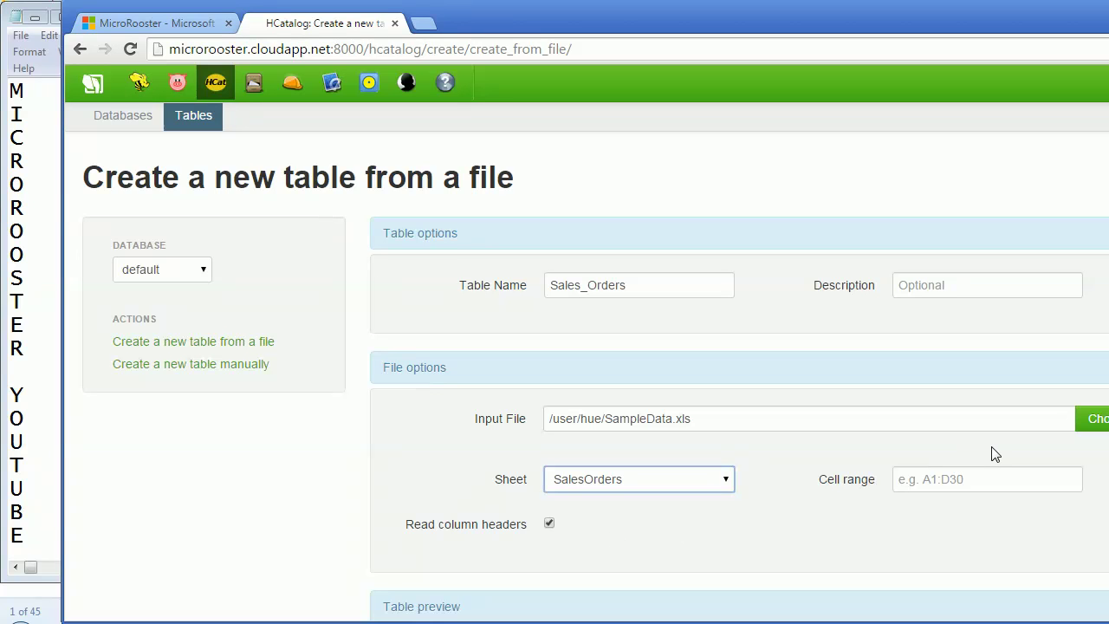
pyautogui.scroll(-4, 995, 454)
pyautogui.scroll(-2, 995, 454)
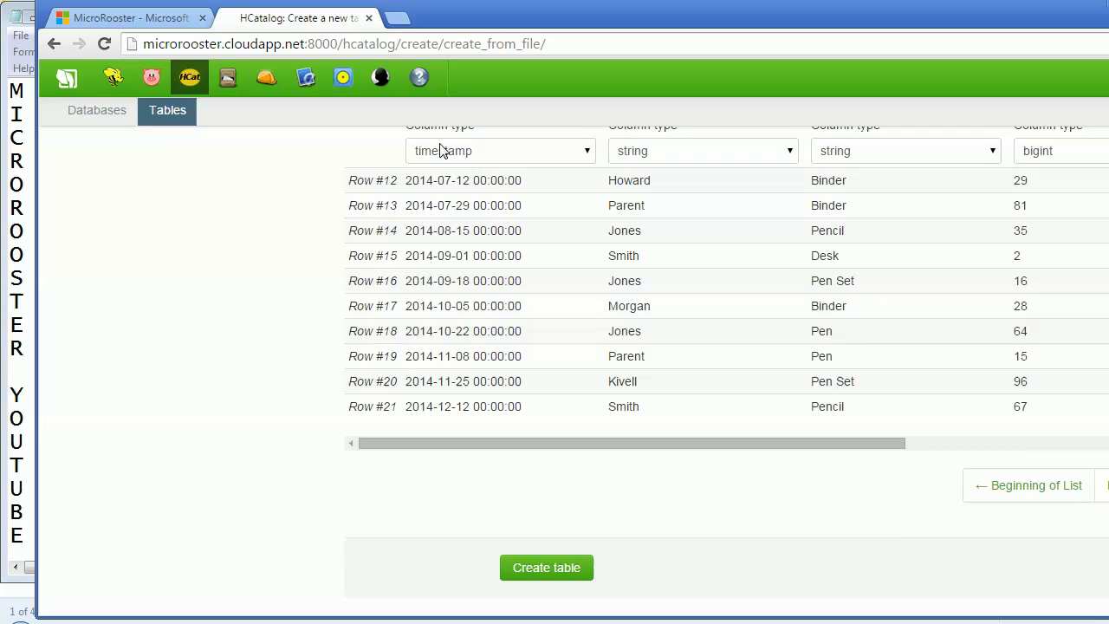
pyautogui.scroll(1, 603, 261)
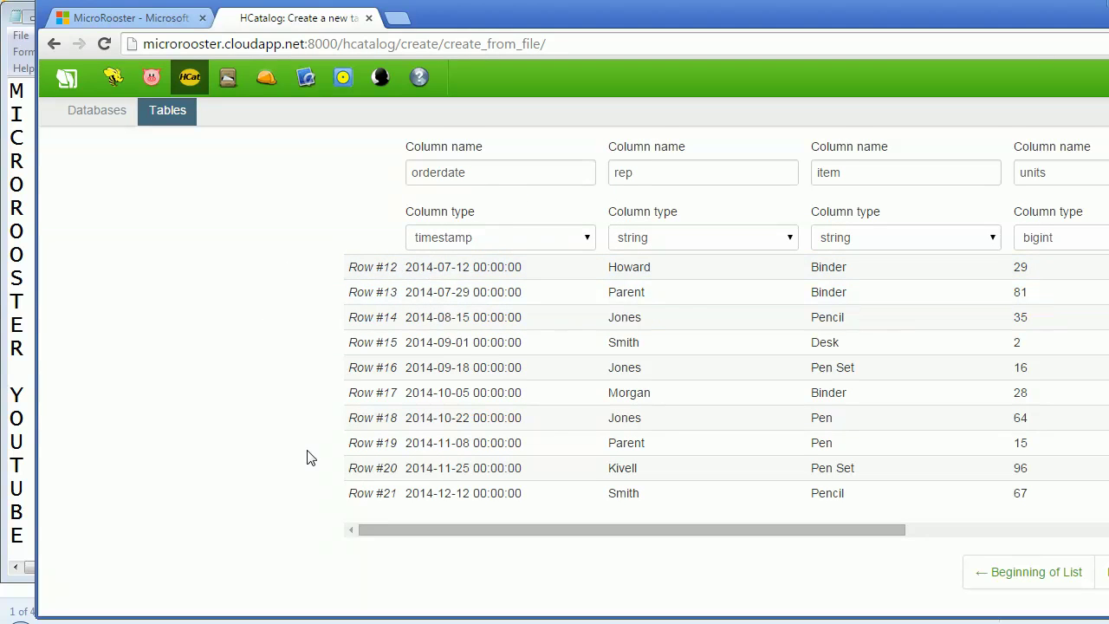
pyautogui.scroll(-1, 355, 523)
pyautogui.click(559, 571)
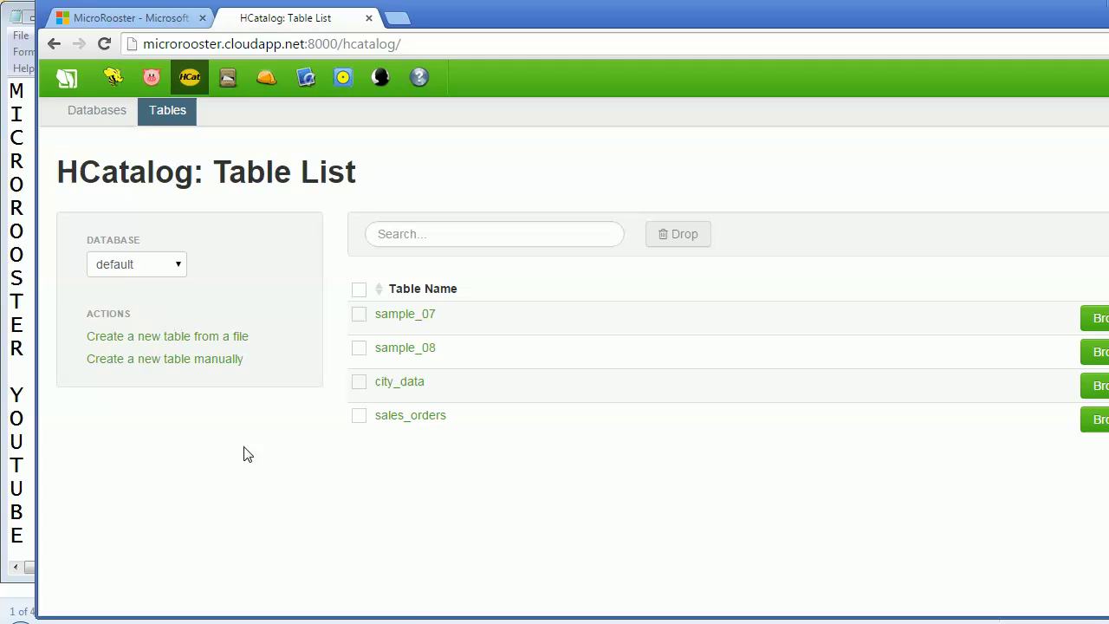
# - Create a table named Regions from the Region sheet of SampleData.xls
pyautogui.click(112, 340)
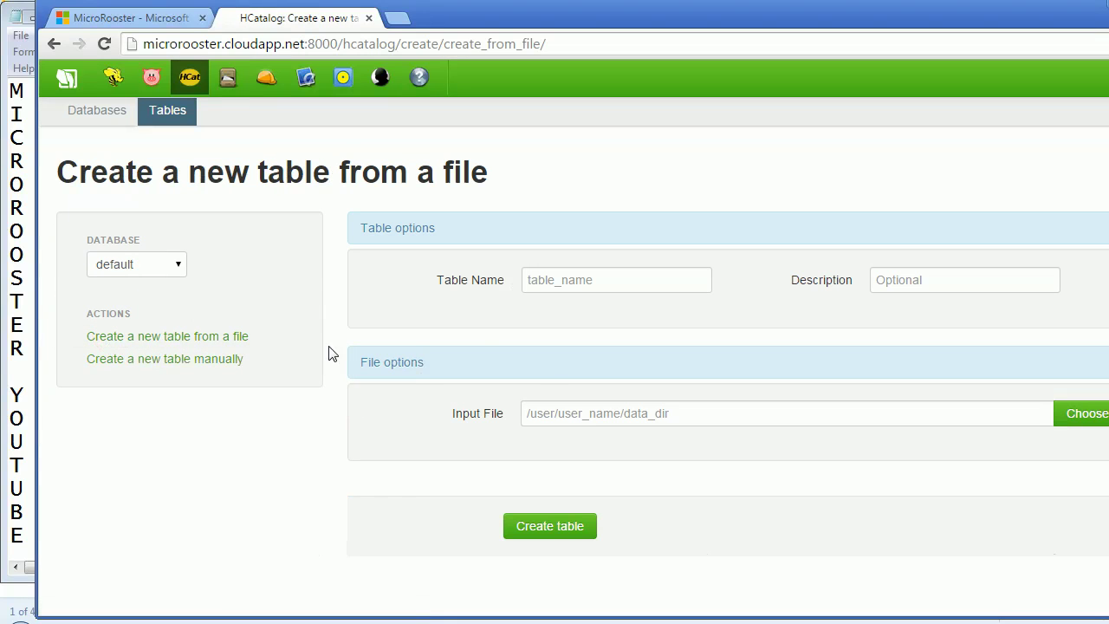
pyautogui.click(582, 286)
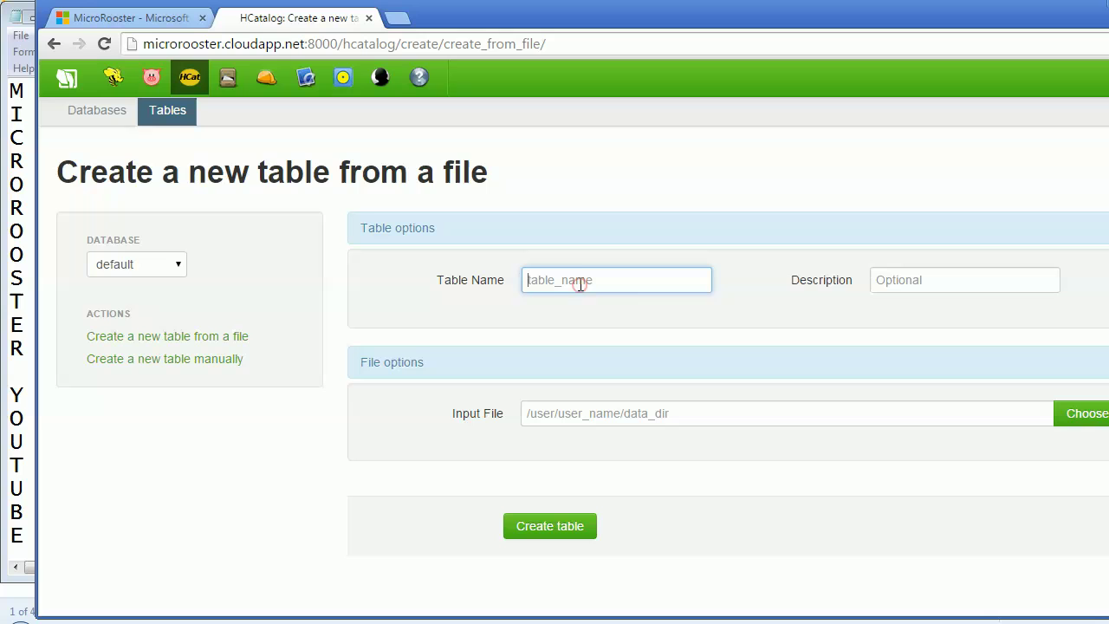
pyautogui.write('Regions')
pyautogui.click(665, 414)
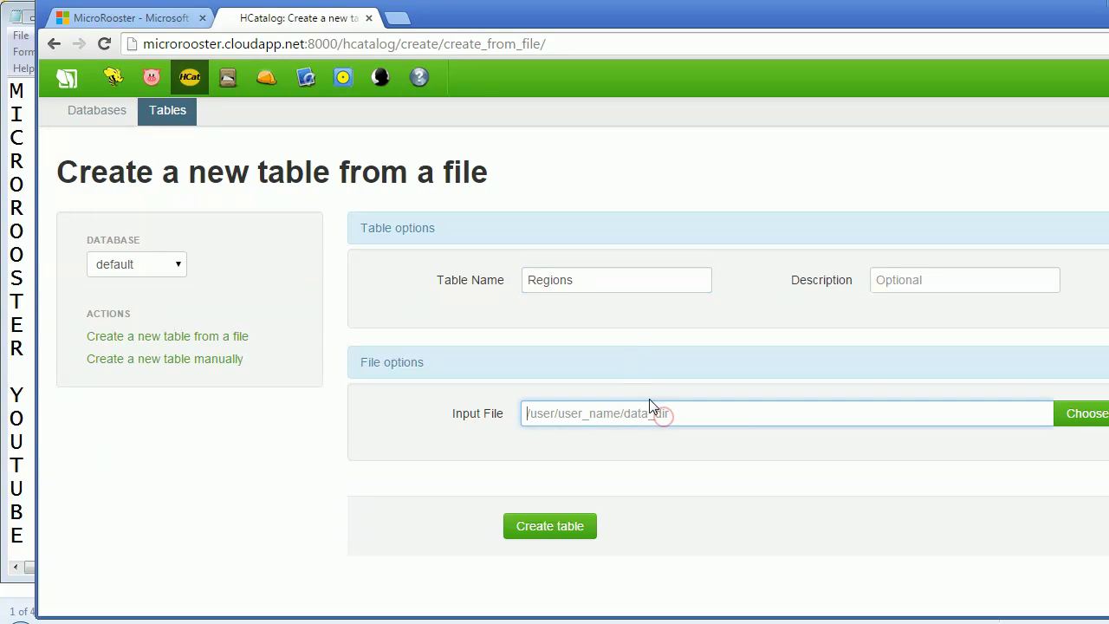
pyautogui.click(1088, 419)
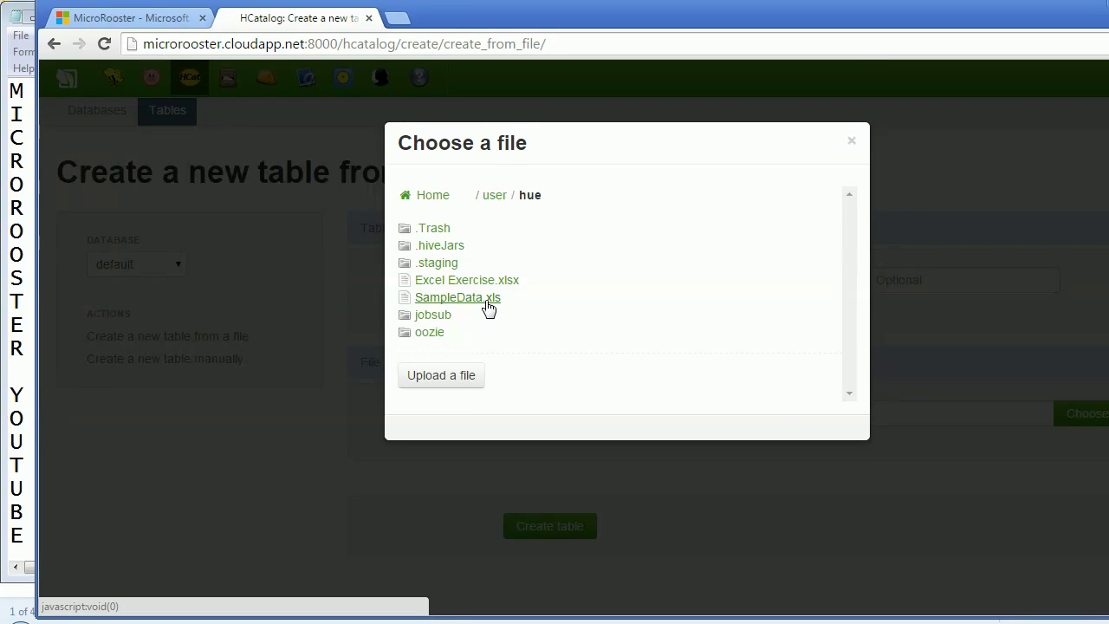
pyautogui.click(485, 298)
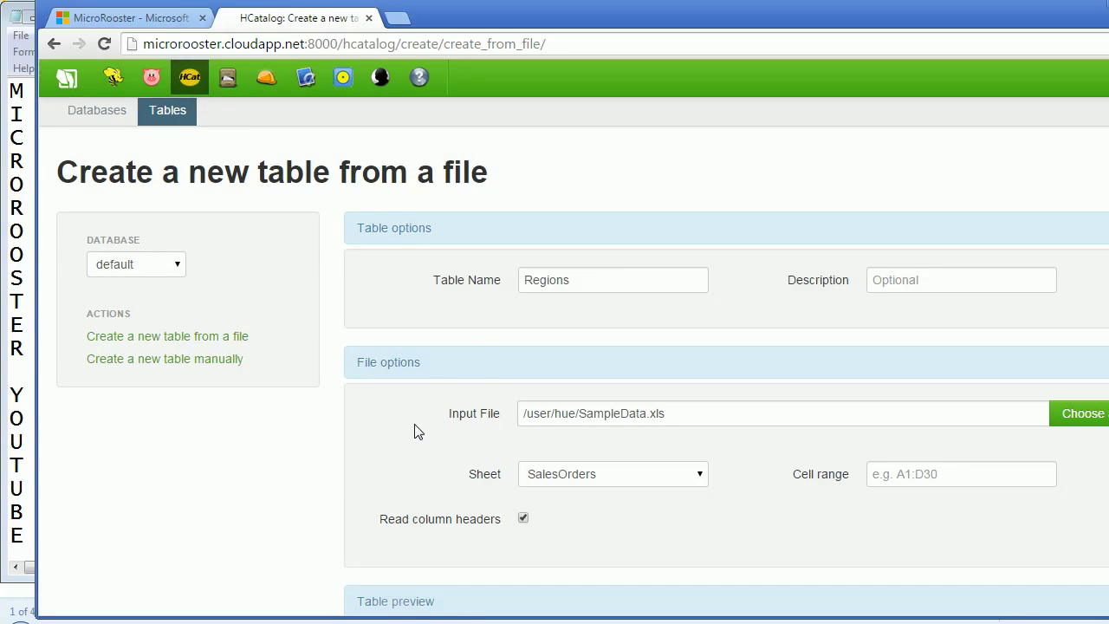
pyautogui.click(589, 475)
pyautogui.click(582, 513)
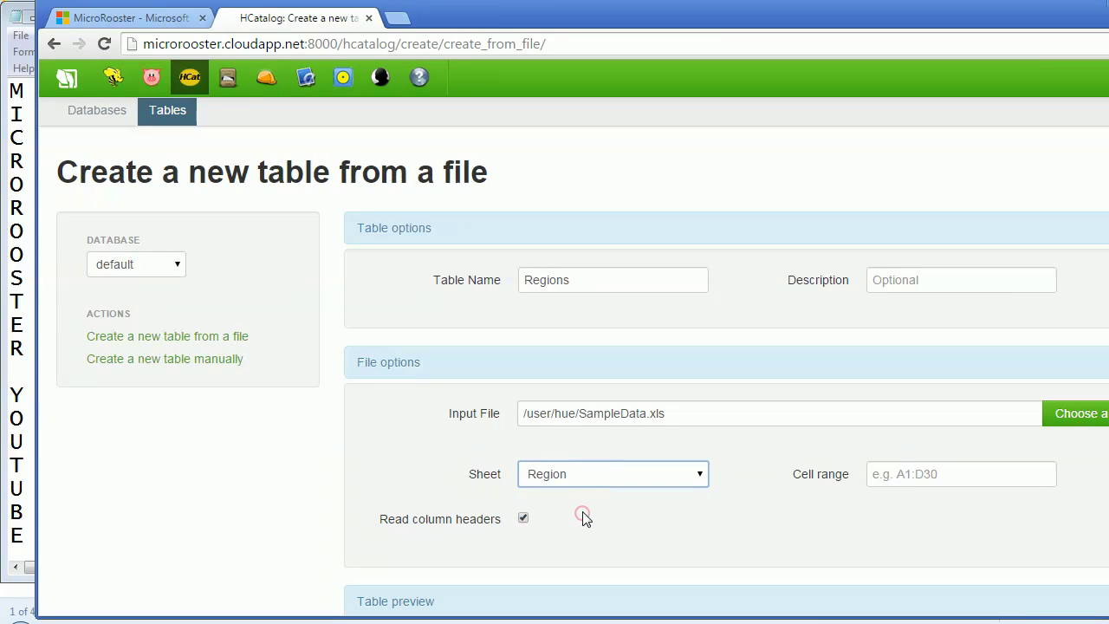
pyautogui.scroll(-4, 792, 589)
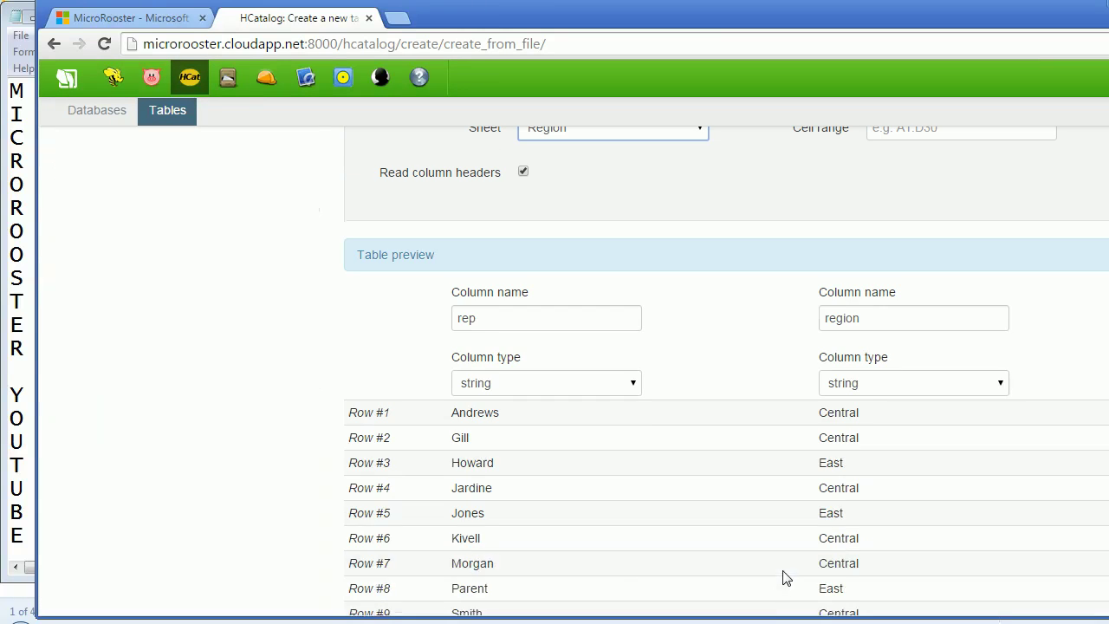
pyautogui.scroll(-3, 706, 453)
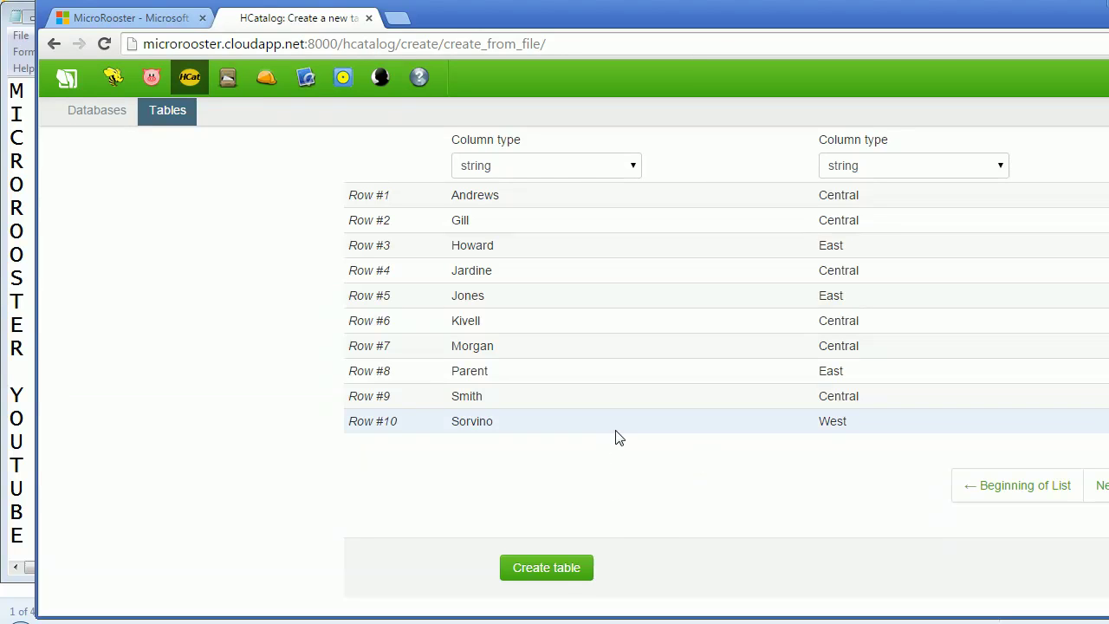
pyautogui.click(576, 578)
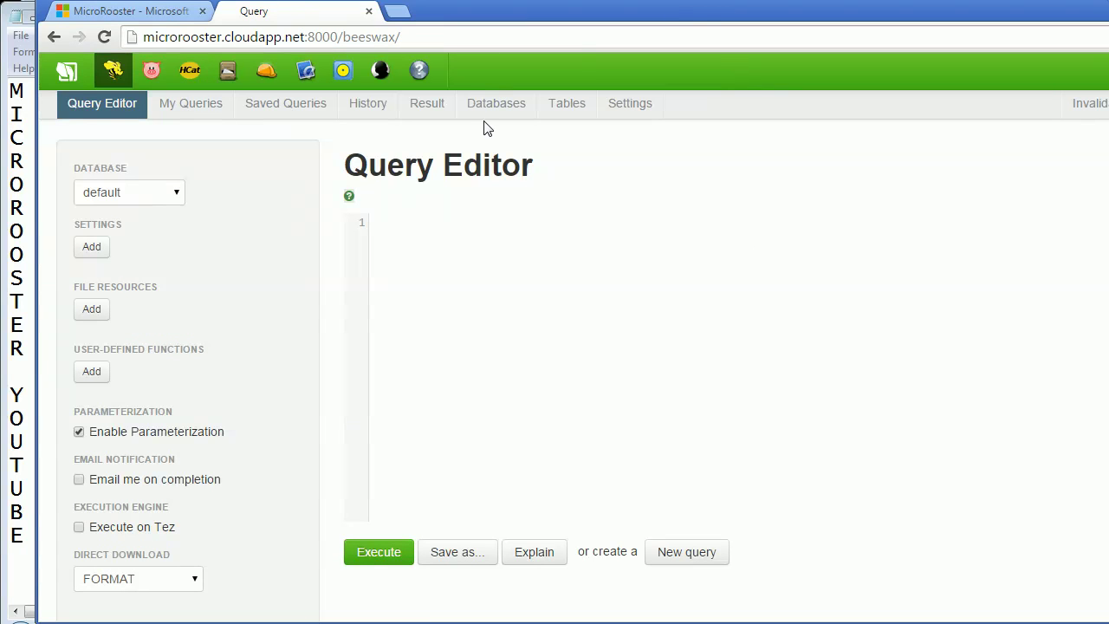
# - Preview sales_orders' columns and sample rows, then open a blank Hive Query Editor
pyautogui.click(557, 112)
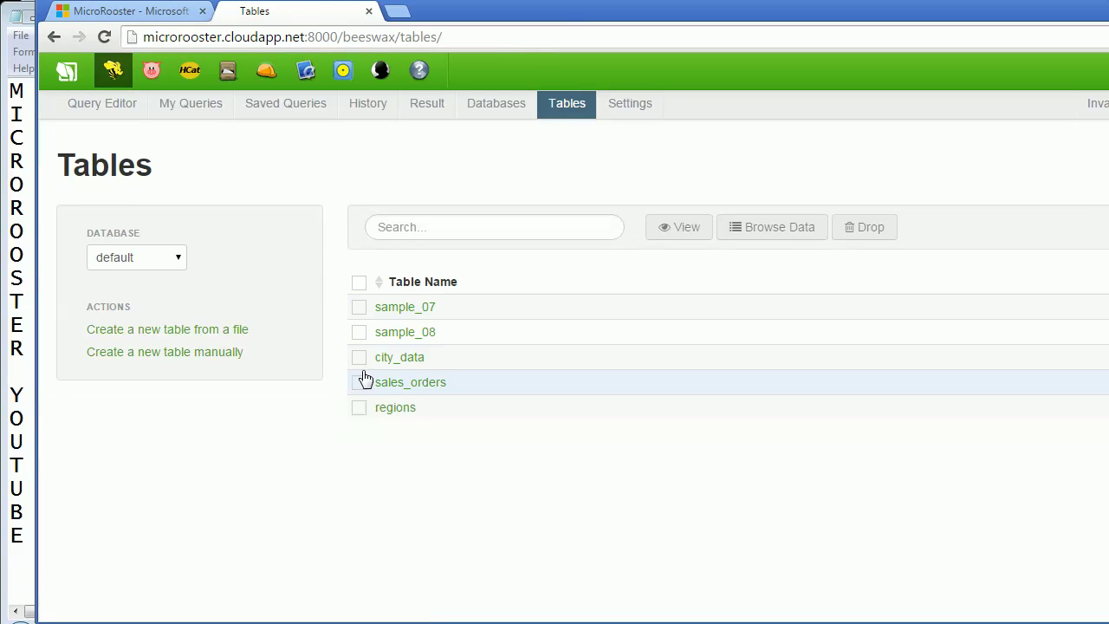
pyautogui.click(360, 383)
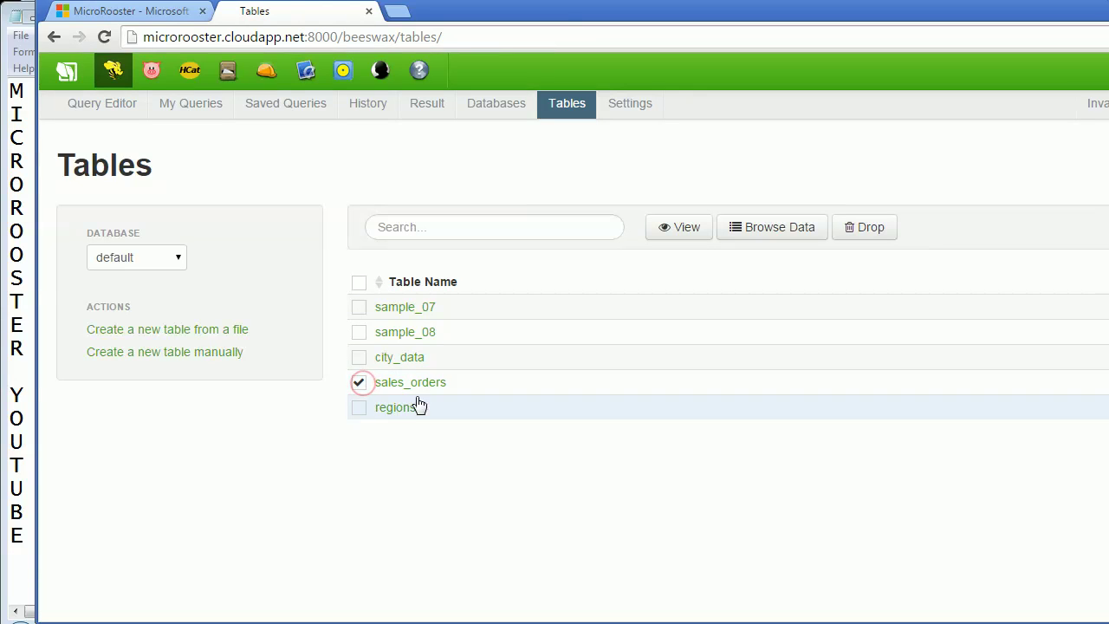
pyautogui.click(691, 232)
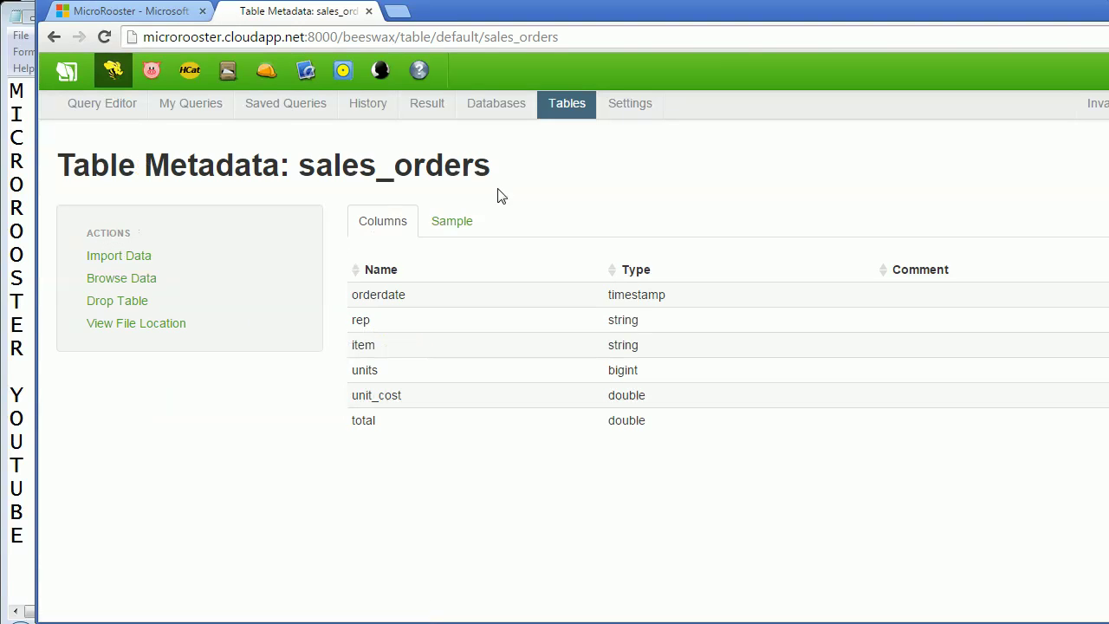
pyautogui.click(461, 224)
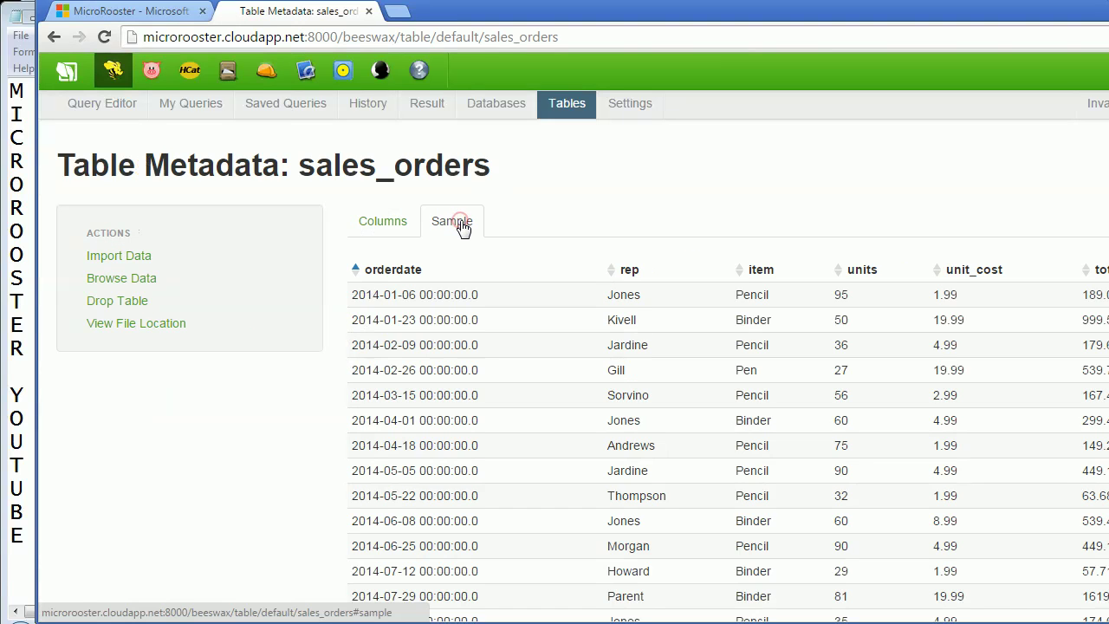
pyautogui.click(183, 106)
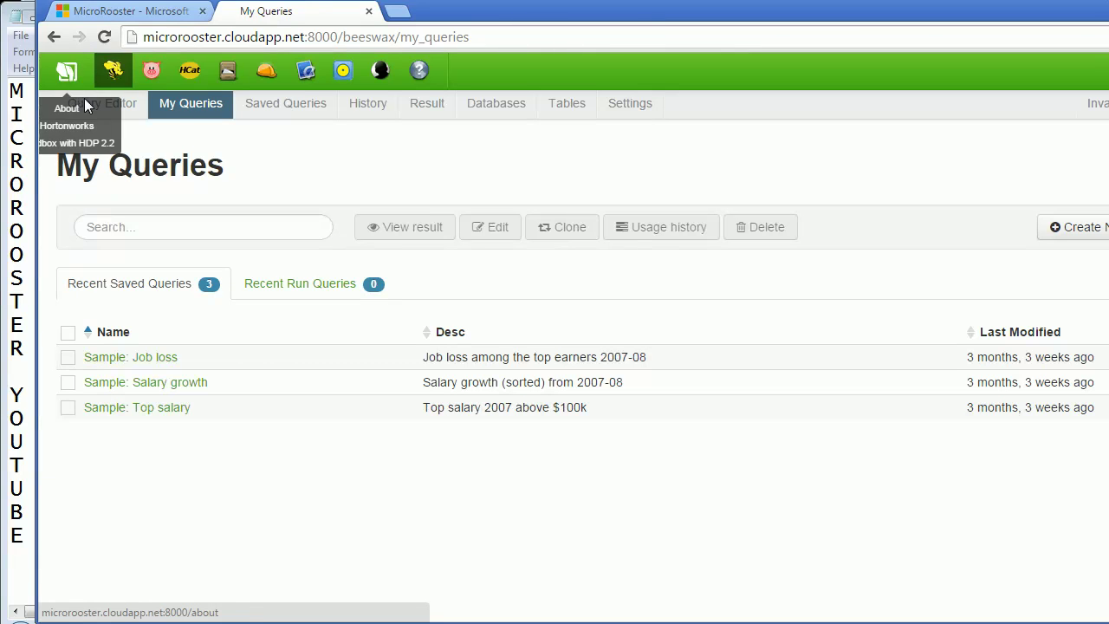
pyautogui.click(93, 112)
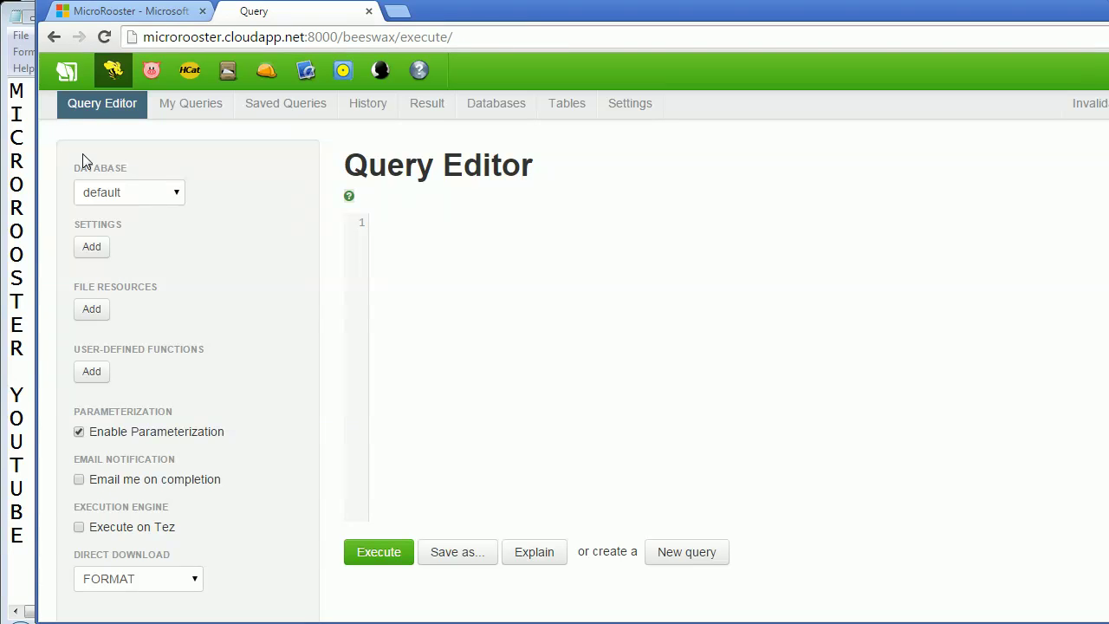
# - Go back to the Tables list of the default database in Beeswax
pyautogui.click(568, 106)
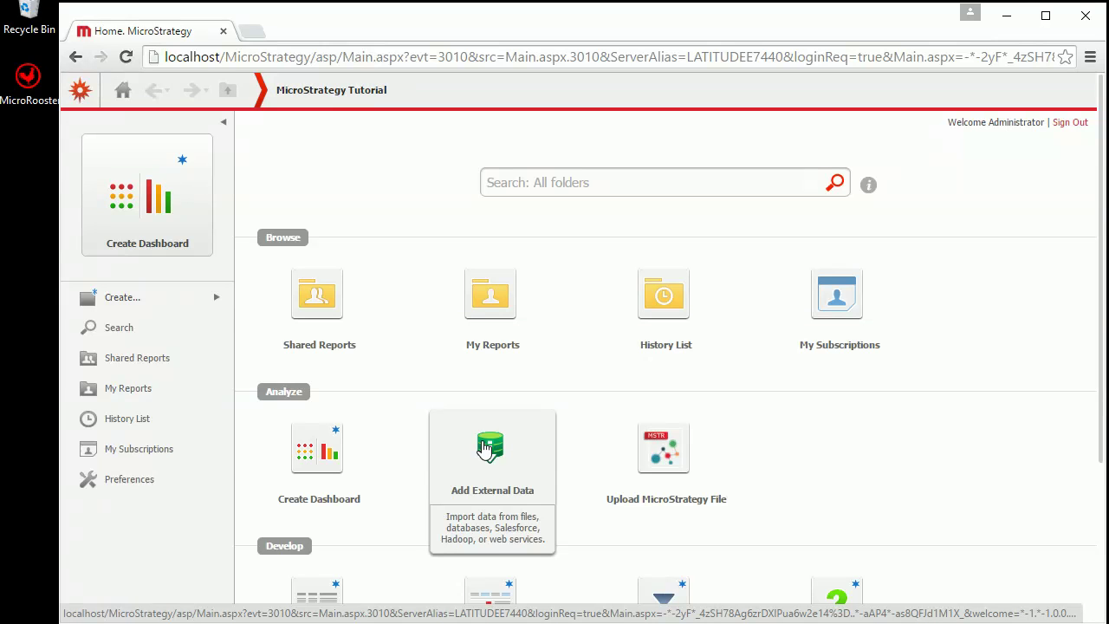
# - Choose Add External Data on the MicroStrategy home page
pyautogui.click(485, 448)
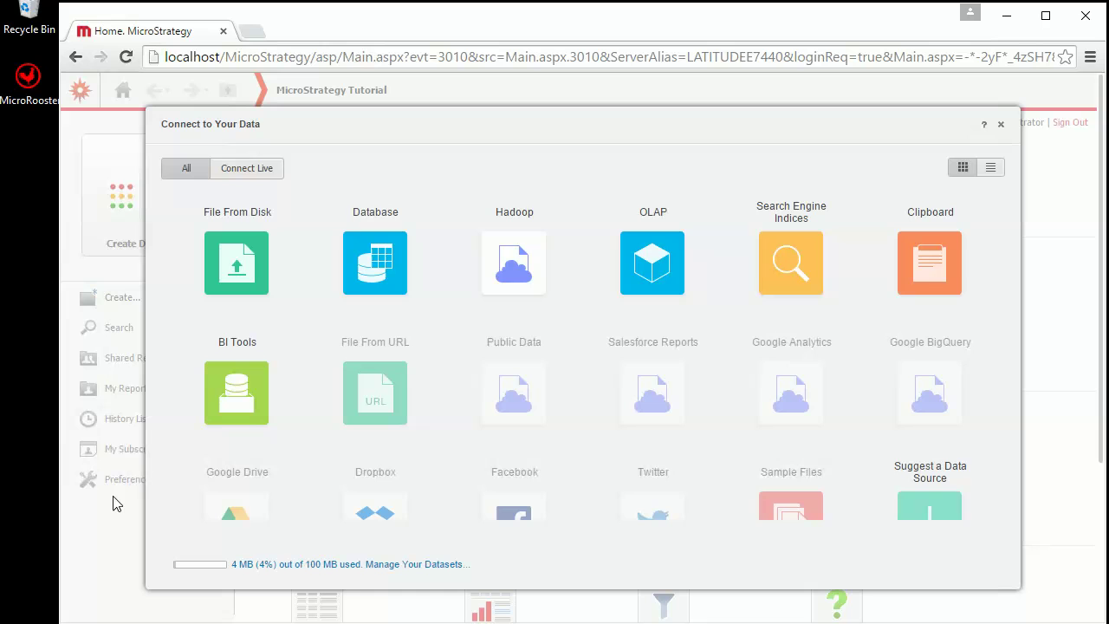
# - Search the Start menu for odbc and launch ODBC Data Sources (64-bit)
pyautogui.click(15, 617)
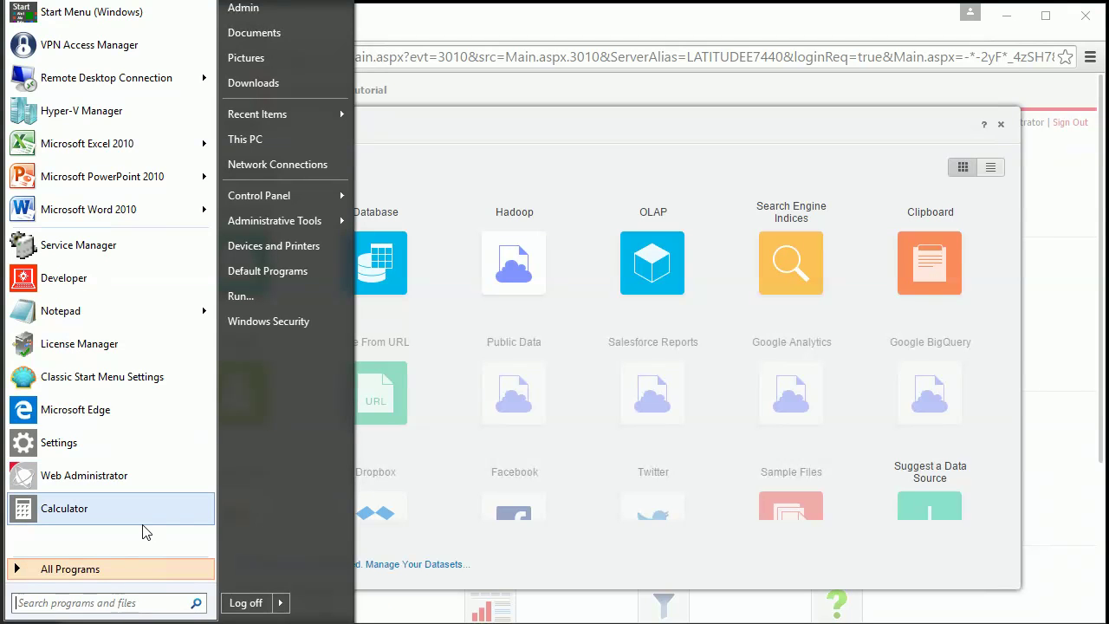
pyautogui.write('odbc')
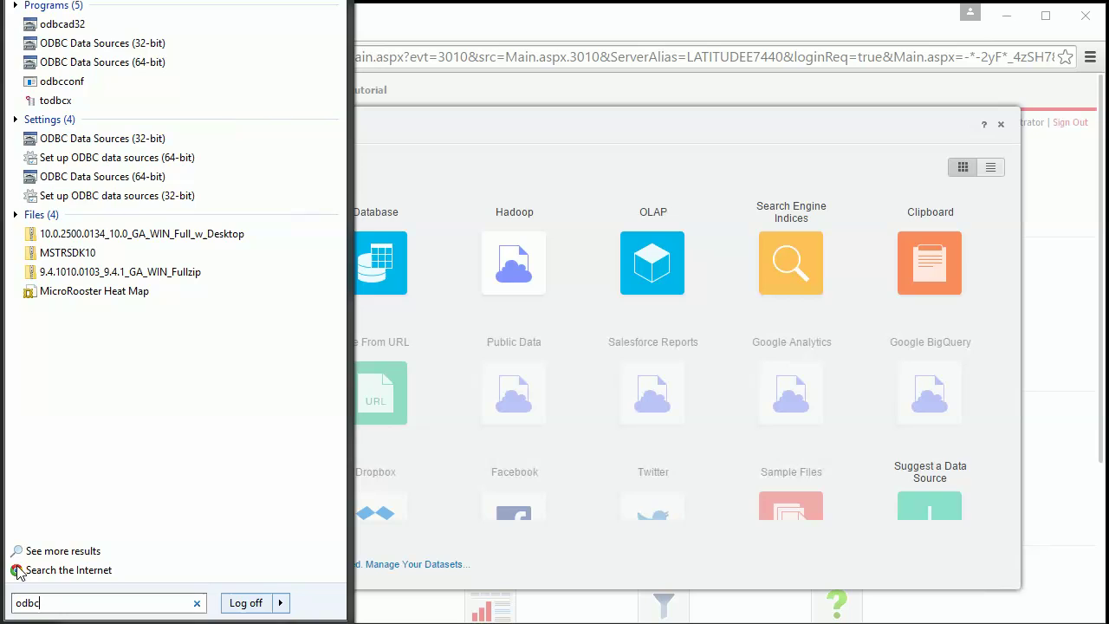
pyautogui.click(61, 25)
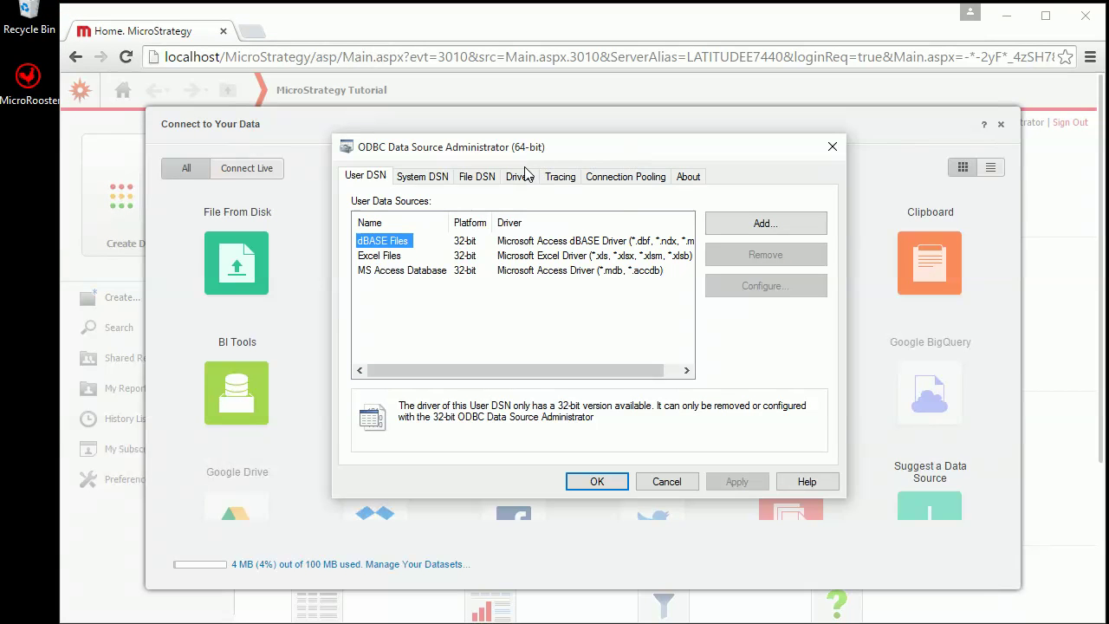
# - Review the HW Hive system DSN's host microrooster.cloudapp.net, port 10000 and database settings
pyautogui.click(440, 176)
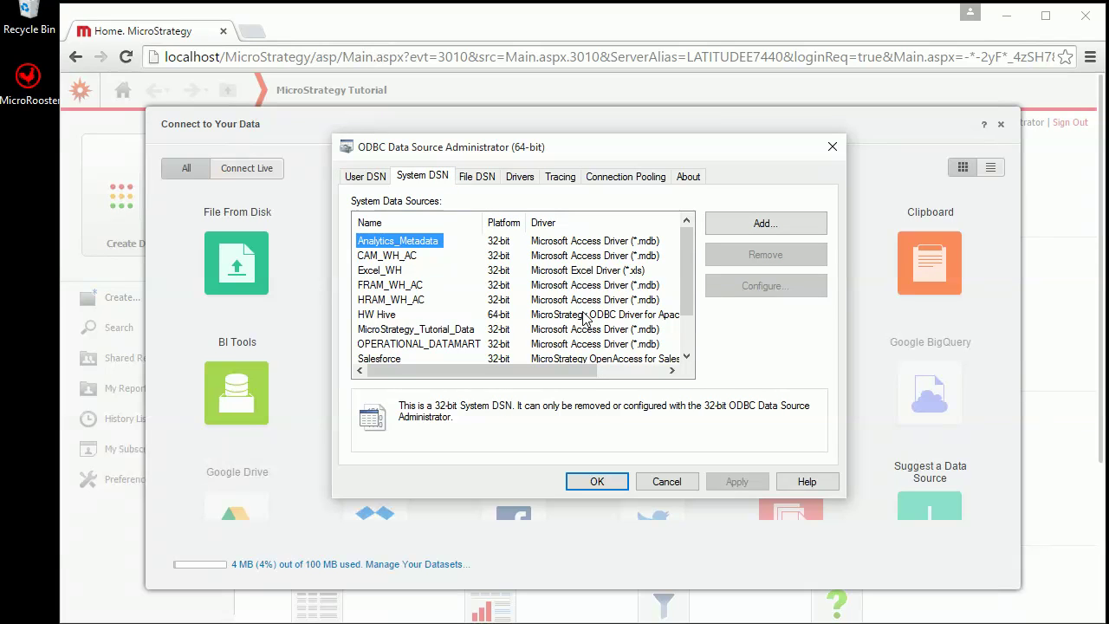
pyautogui.click(384, 316)
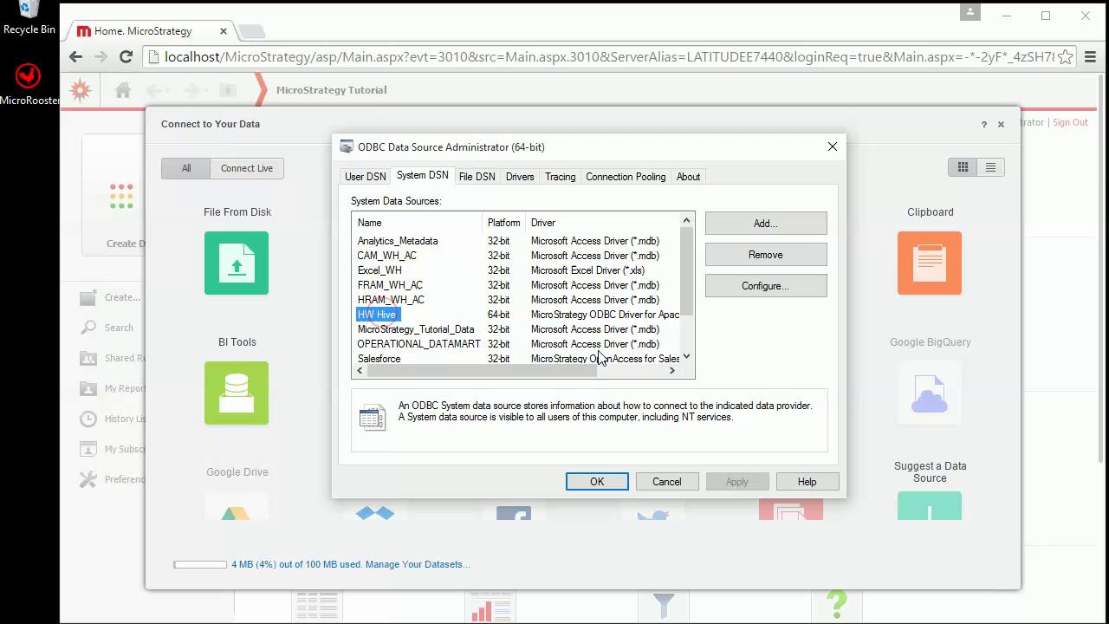
pyautogui.click(788, 296)
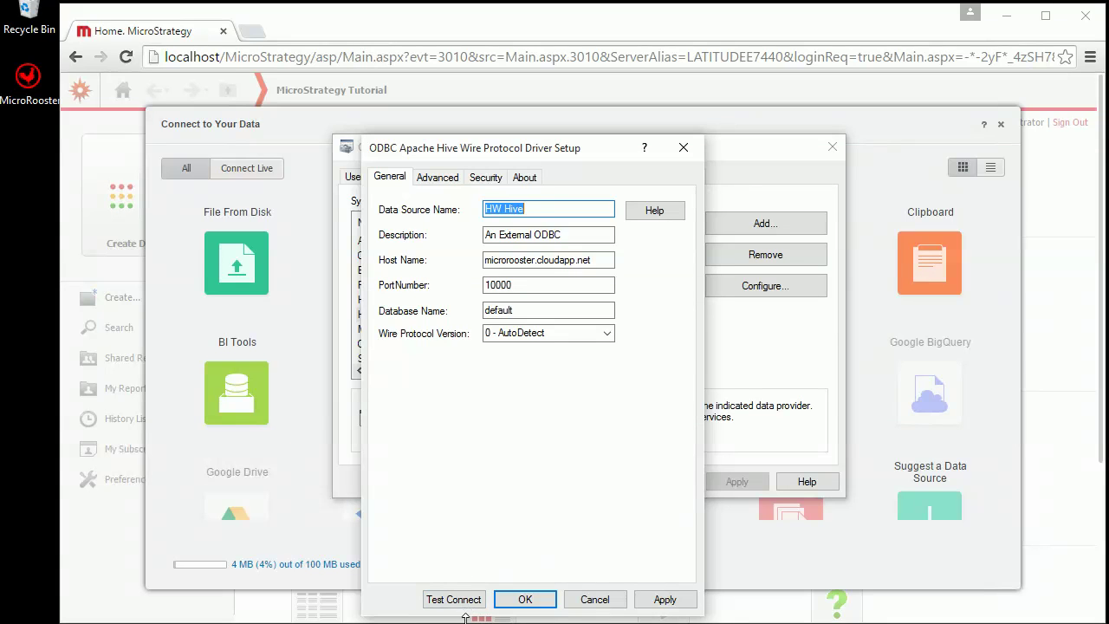
pyautogui.click(525, 599)
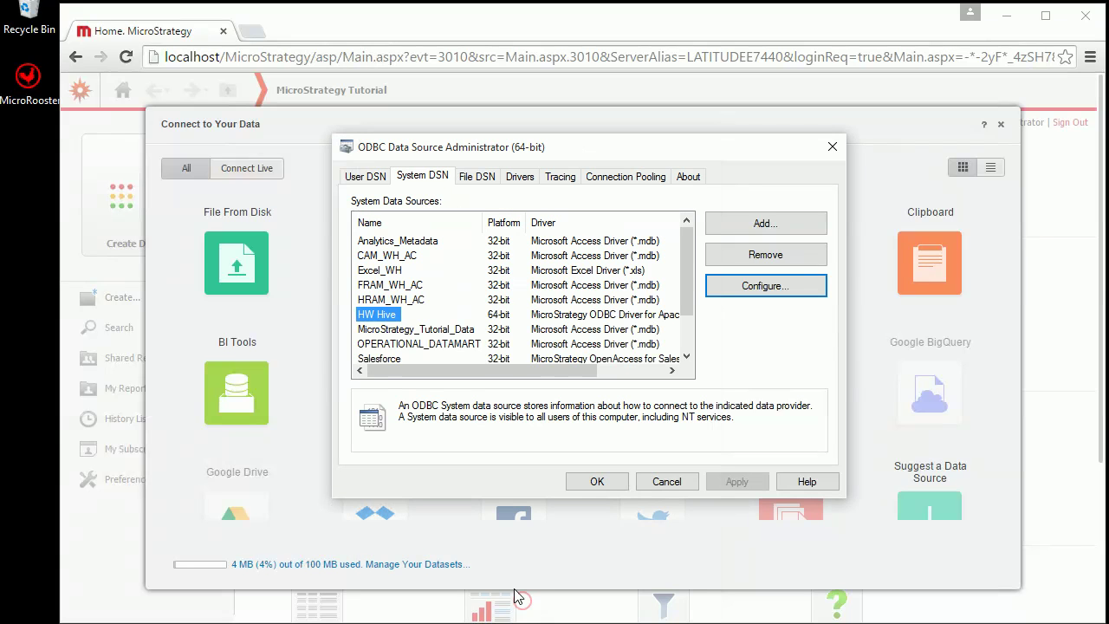
# - Close the ODBC administrator and start a Hadoop import using Build a Query
pyautogui.click(666, 481)
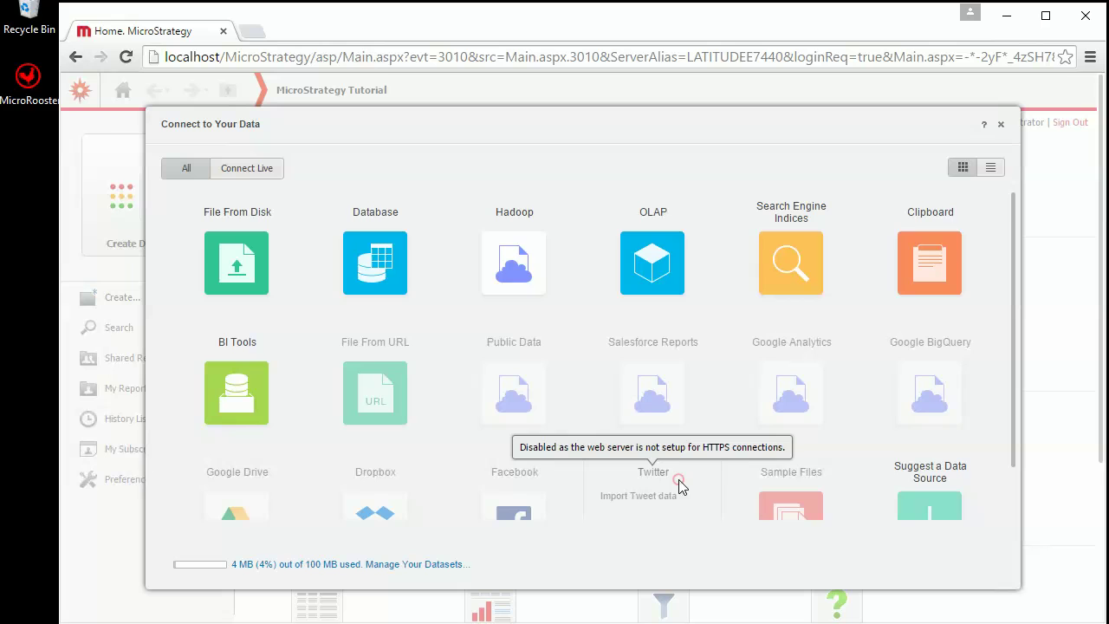
pyautogui.moveTo(435, 236)
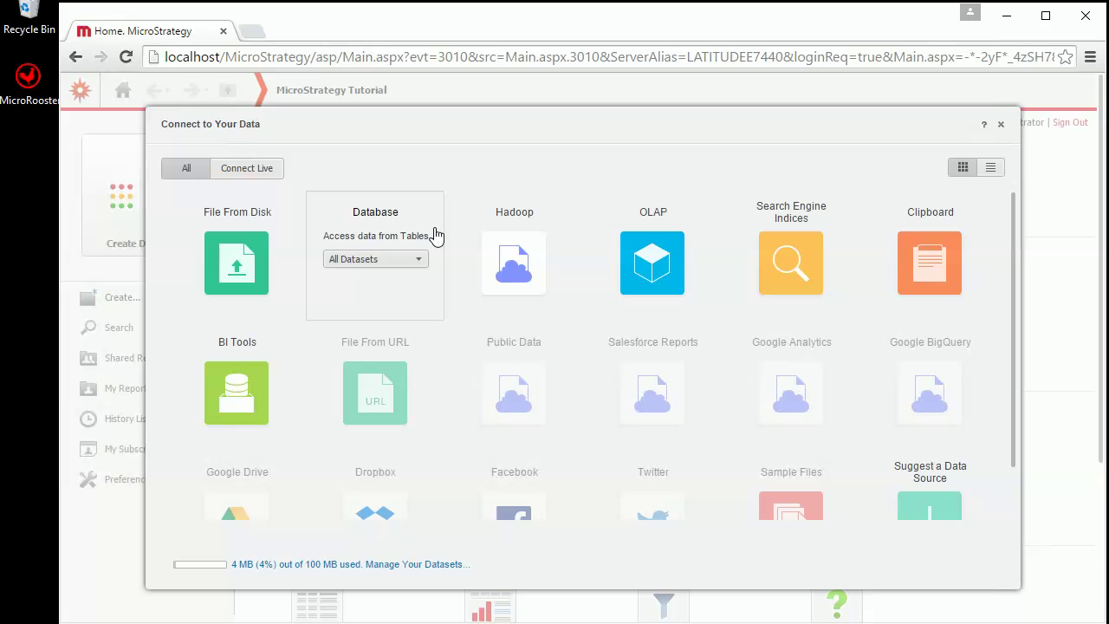
pyautogui.moveTo(550, 232)
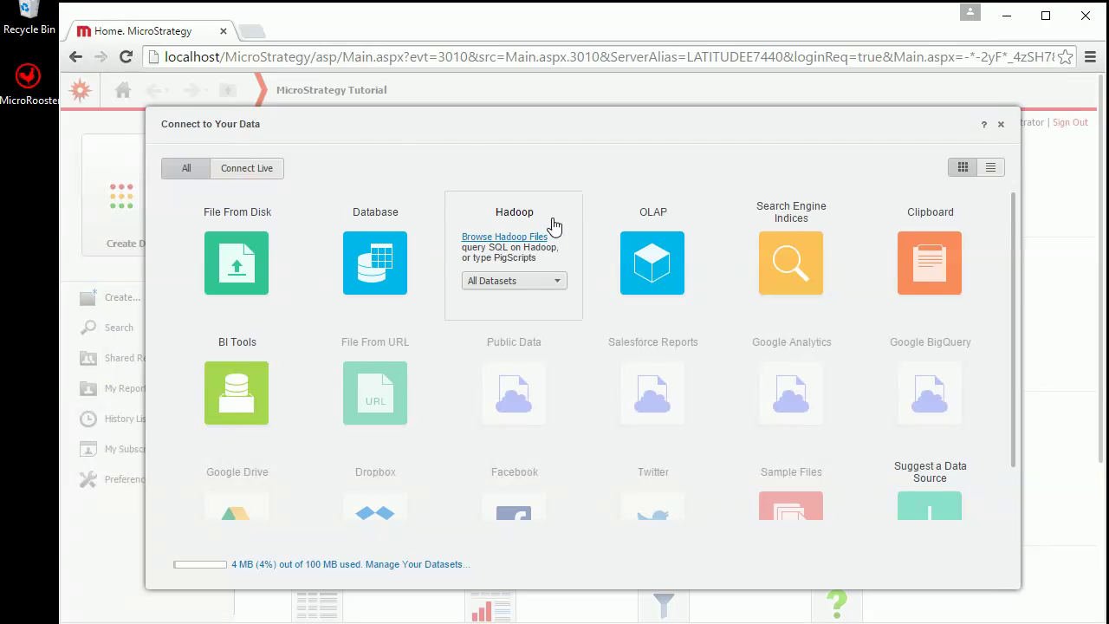
pyautogui.click(506, 230)
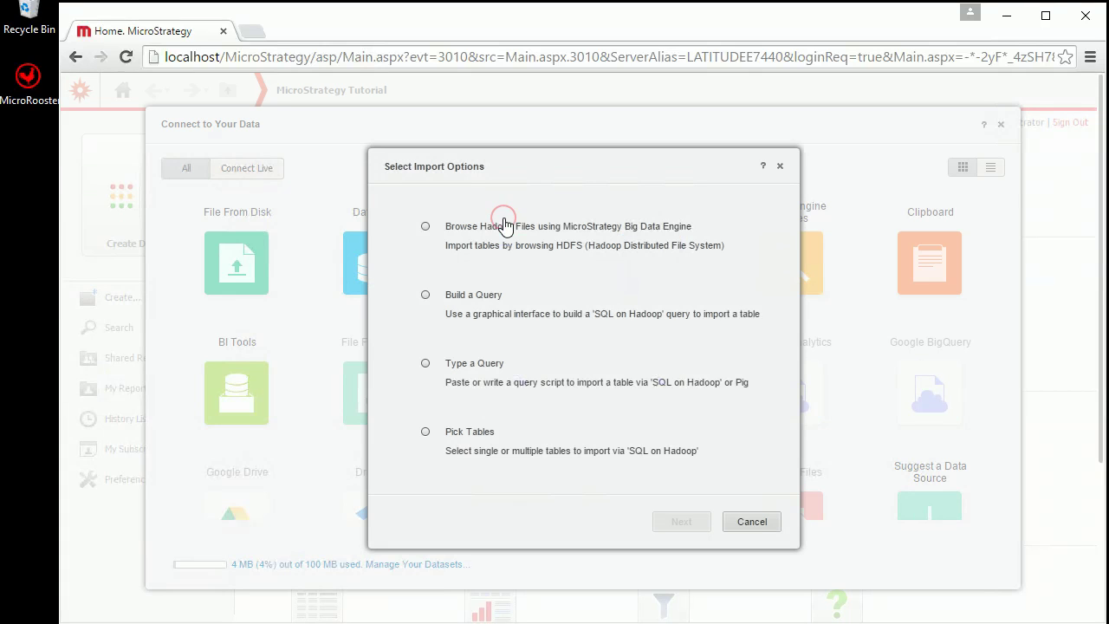
pyautogui.click(426, 295)
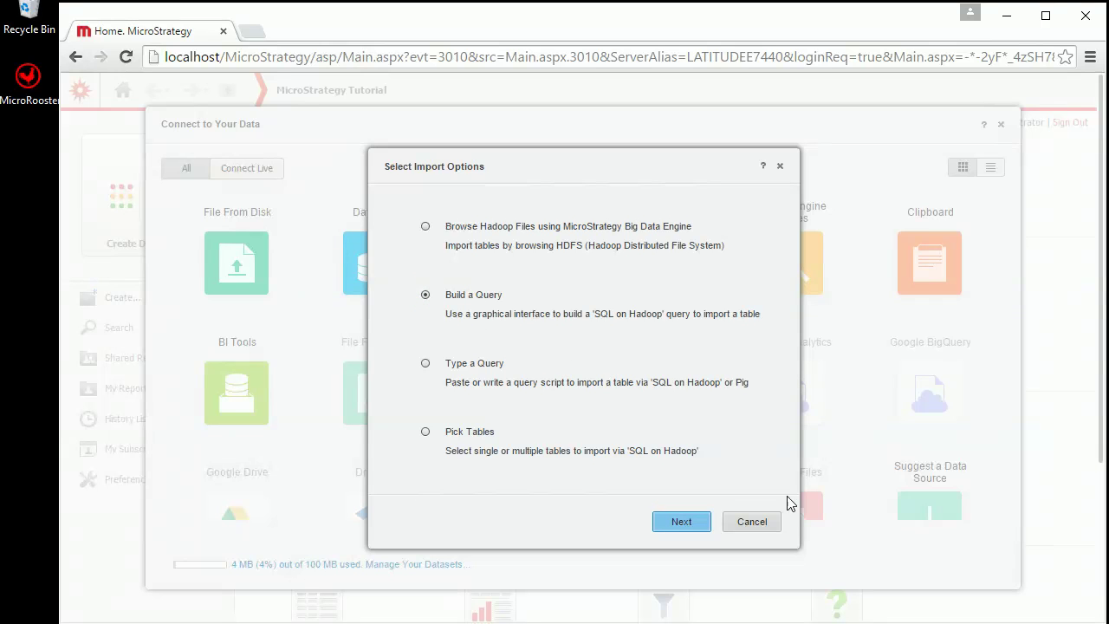
# - Start a new data source from an existing DSN and select the HW Hive DSN
pyautogui.click(681, 520)
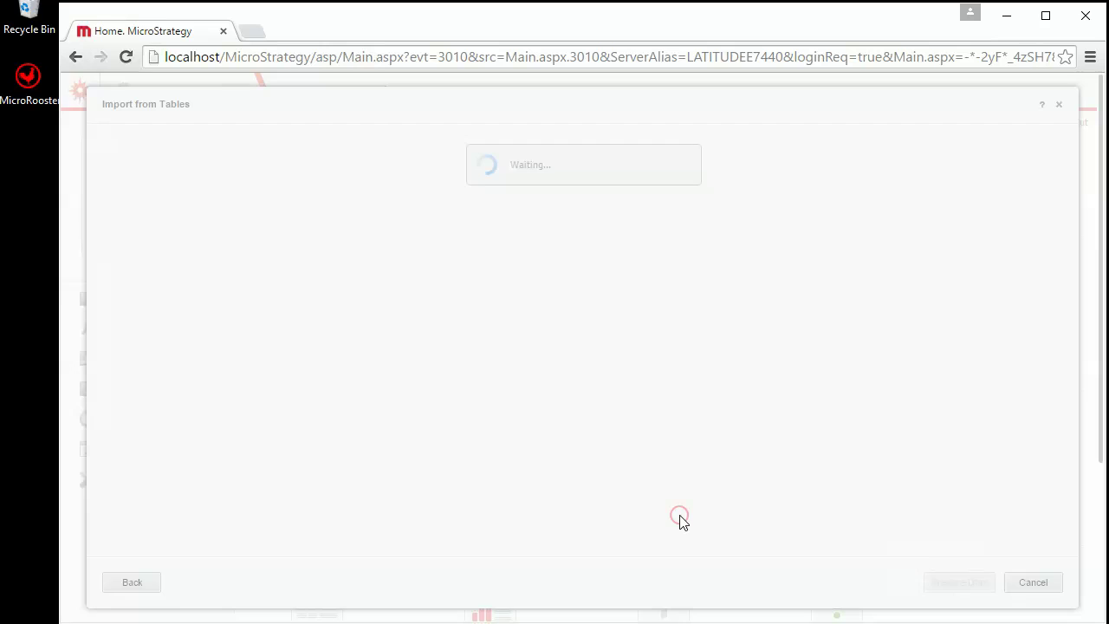
pyautogui.click(260, 145)
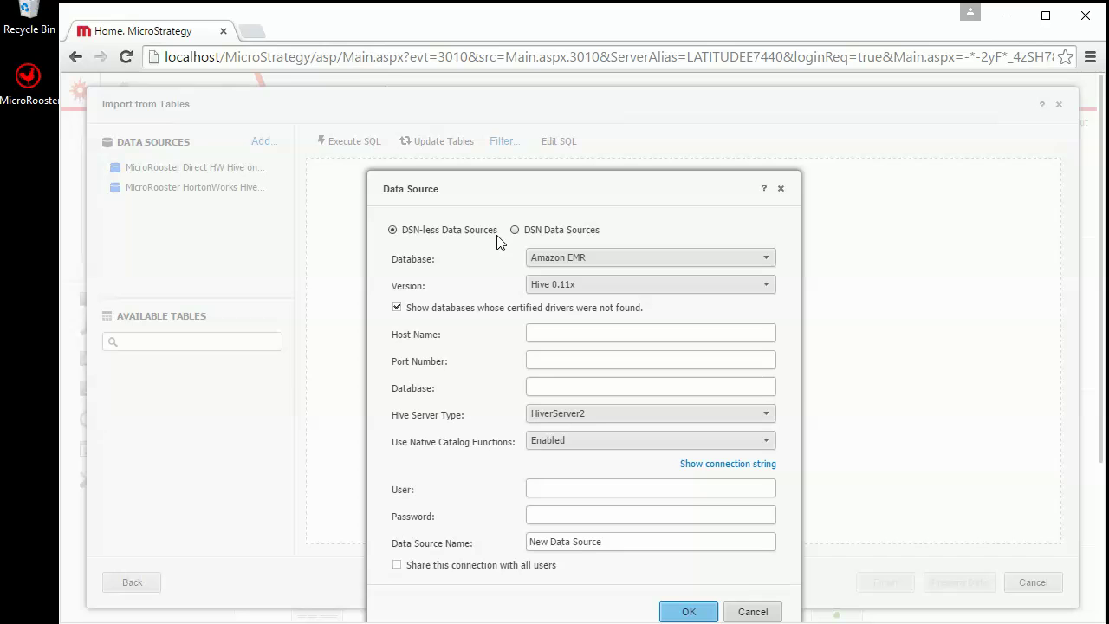
pyautogui.click(515, 231)
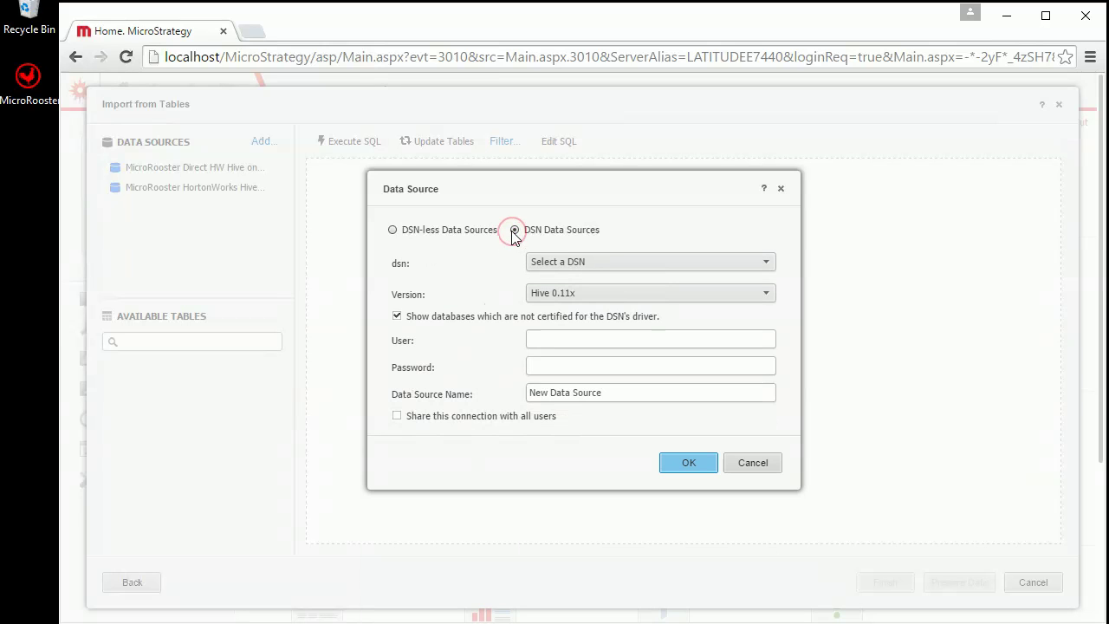
pyautogui.click(565, 263)
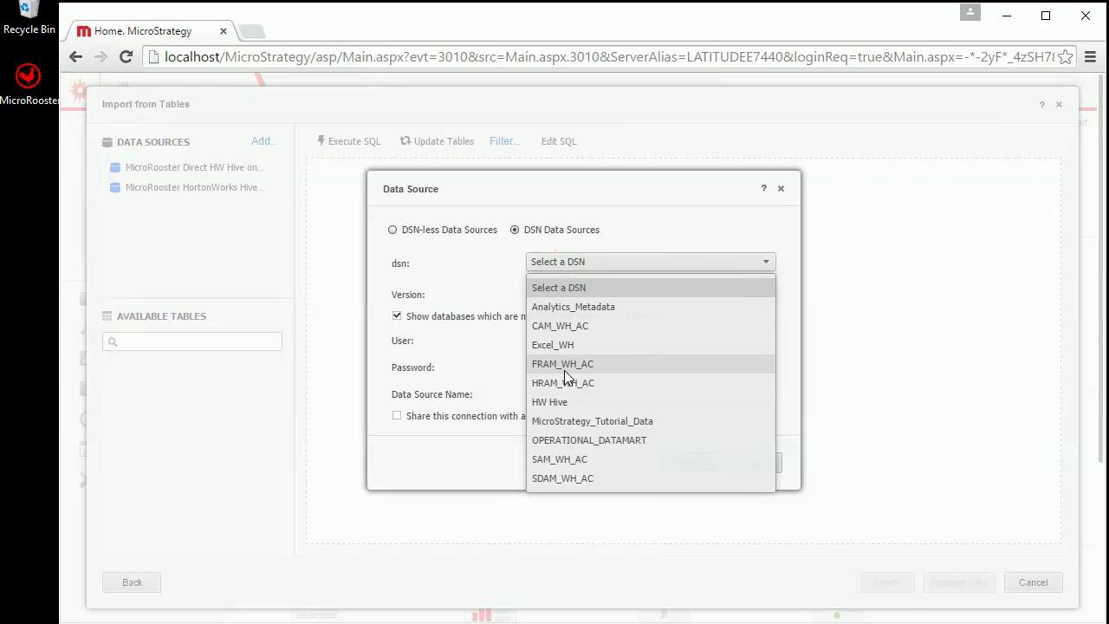
pyautogui.click(556, 409)
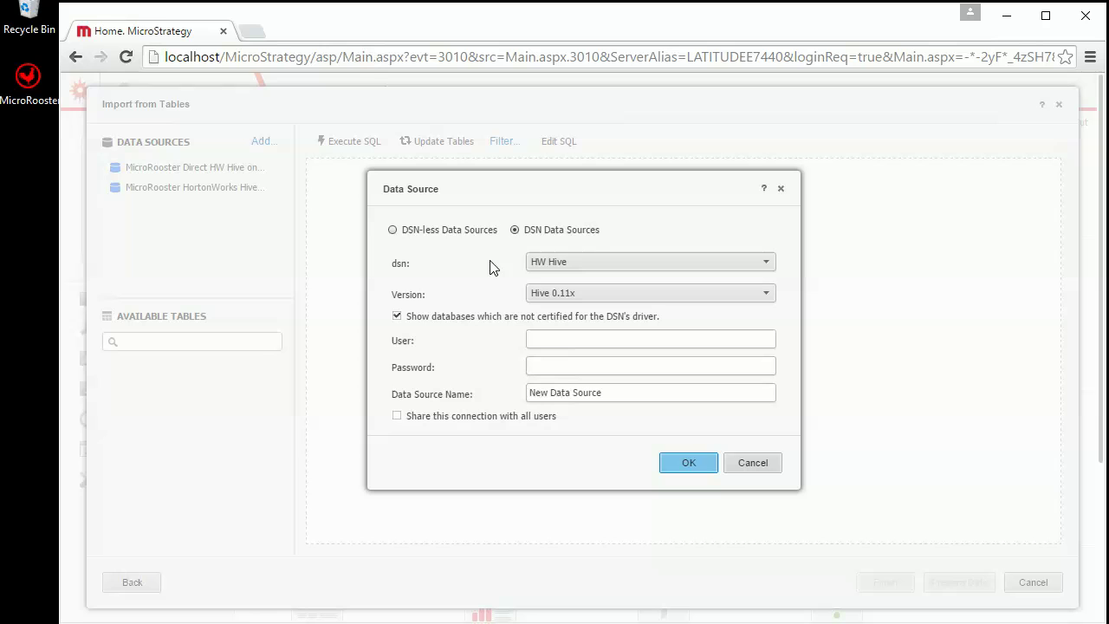
# - Set the version to Hive 0.14.x, enter the user name and password, then cancel
pyautogui.click(537, 295)
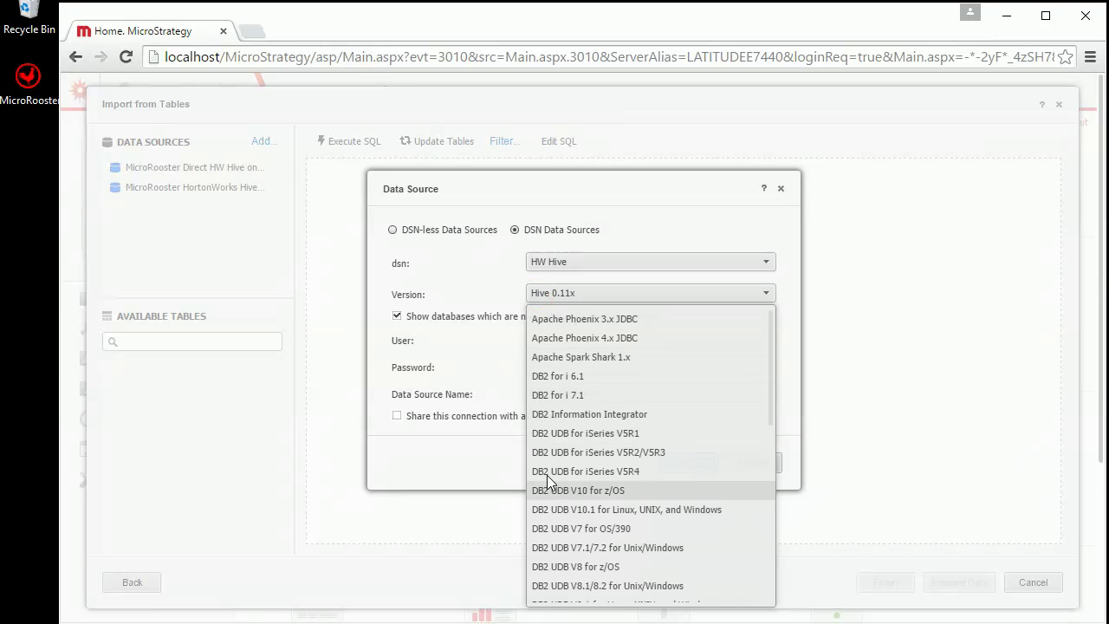
pyautogui.scroll(-5, 547, 475)
pyautogui.click(561, 295)
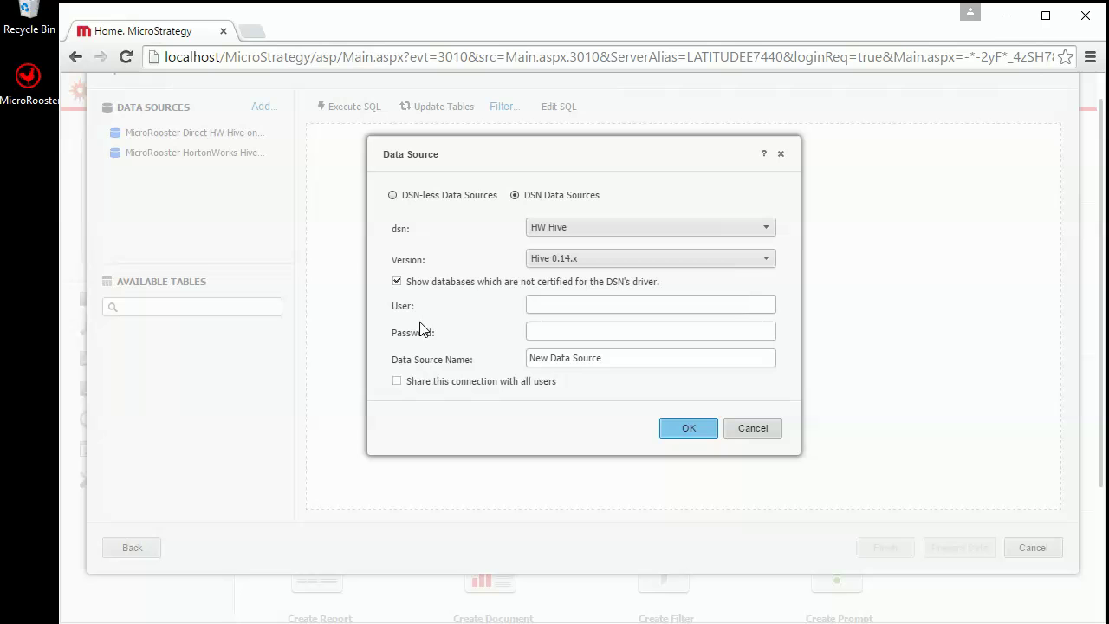
pyautogui.click(542, 306)
pyautogui.click(545, 329)
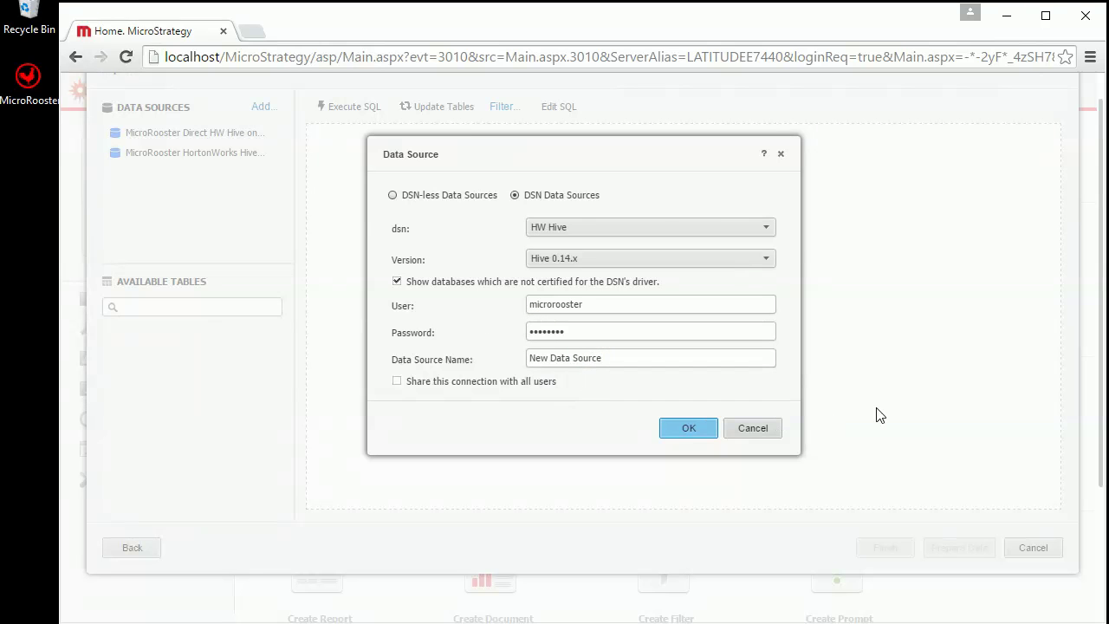
pyautogui.click(750, 429)
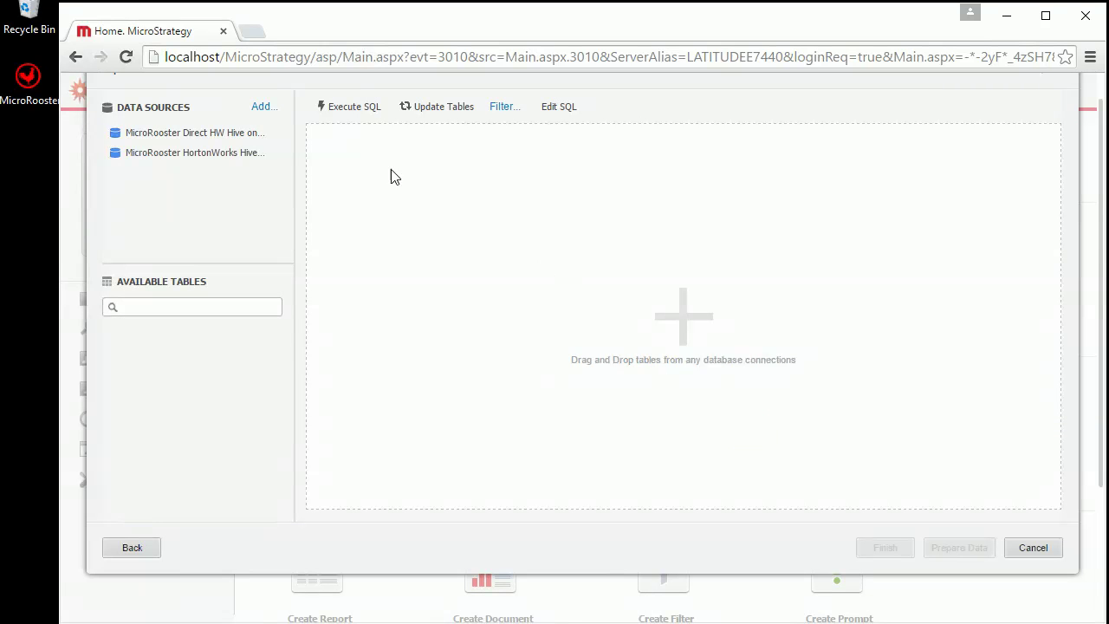
# - Select the Direct HW Hive on Azure source and choose a namespace to load its tables
pyautogui.click(237, 136)
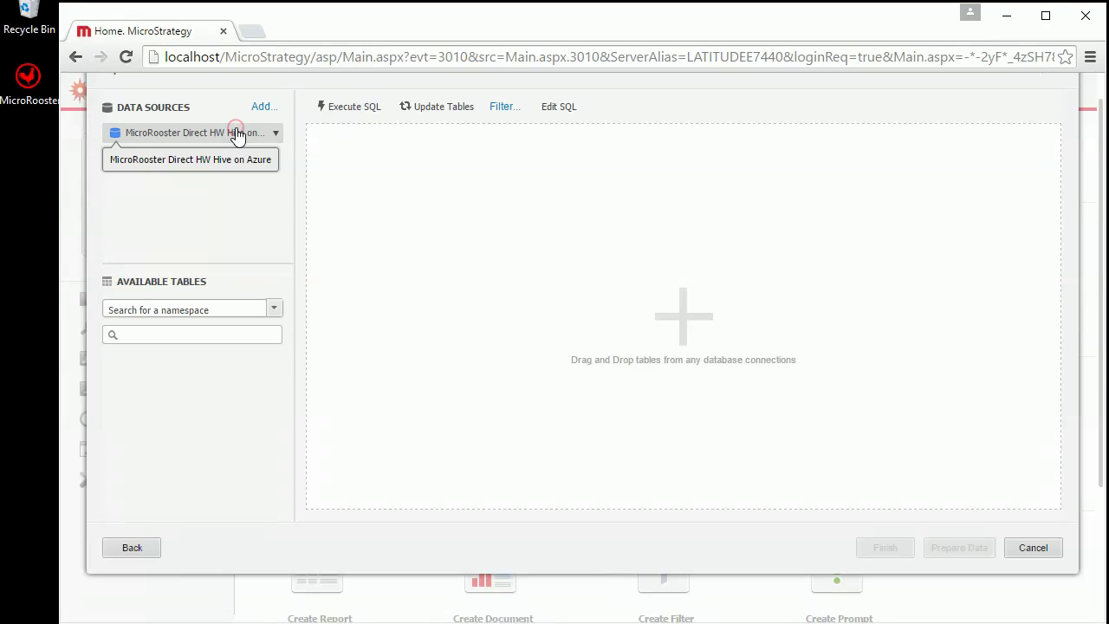
pyautogui.click(274, 308)
pyautogui.click(280, 323)
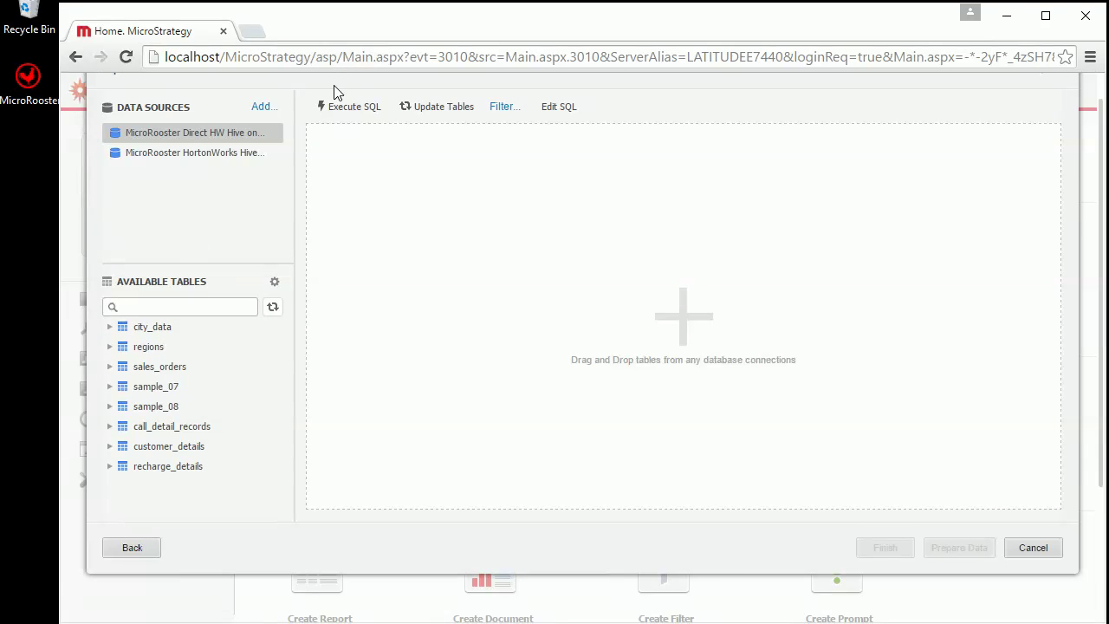
pyautogui.click(266, 108)
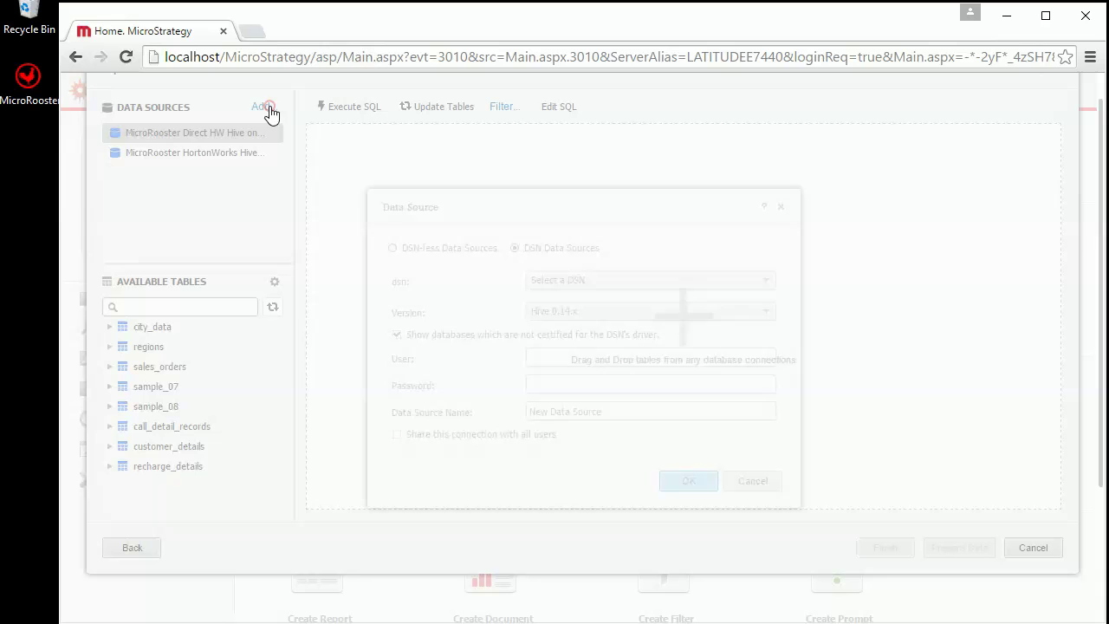
pyautogui.click(392, 250)
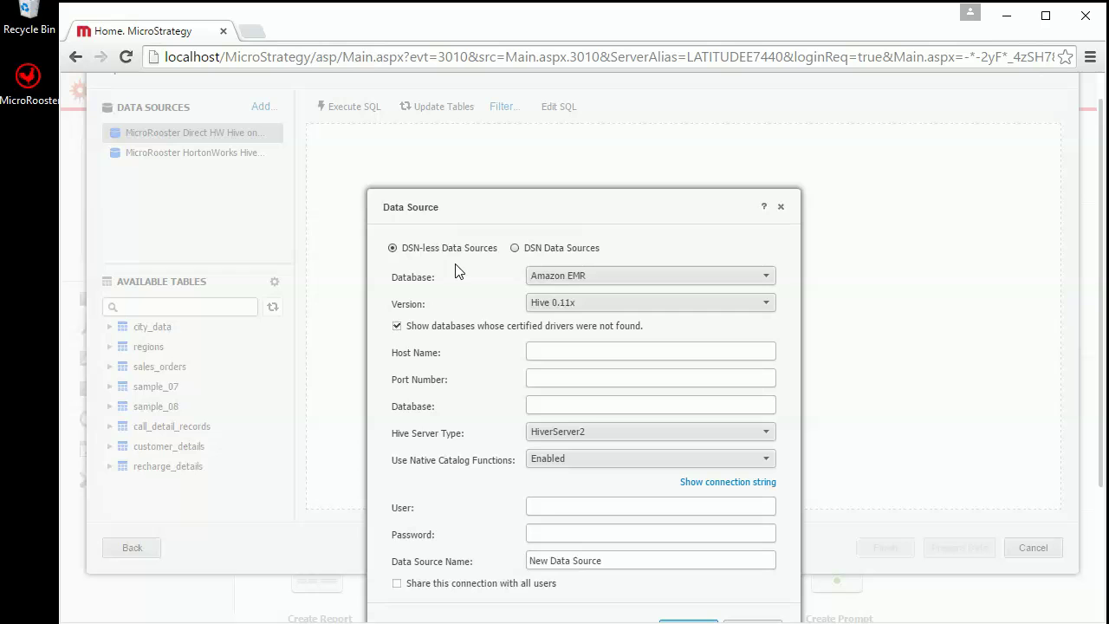
pyautogui.click(554, 276)
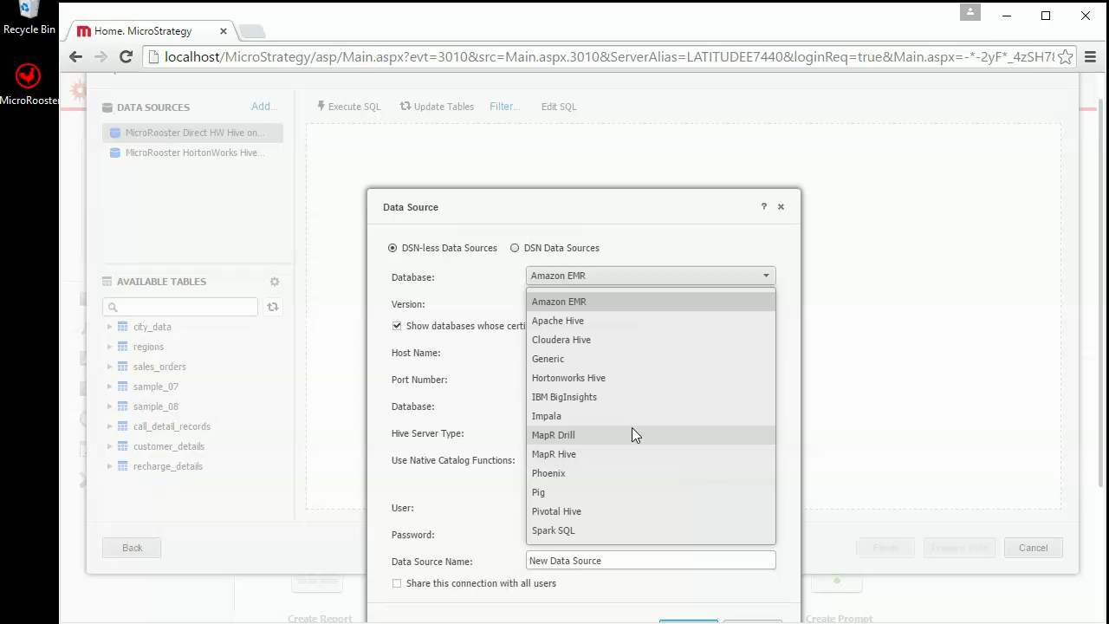
pyautogui.click(578, 321)
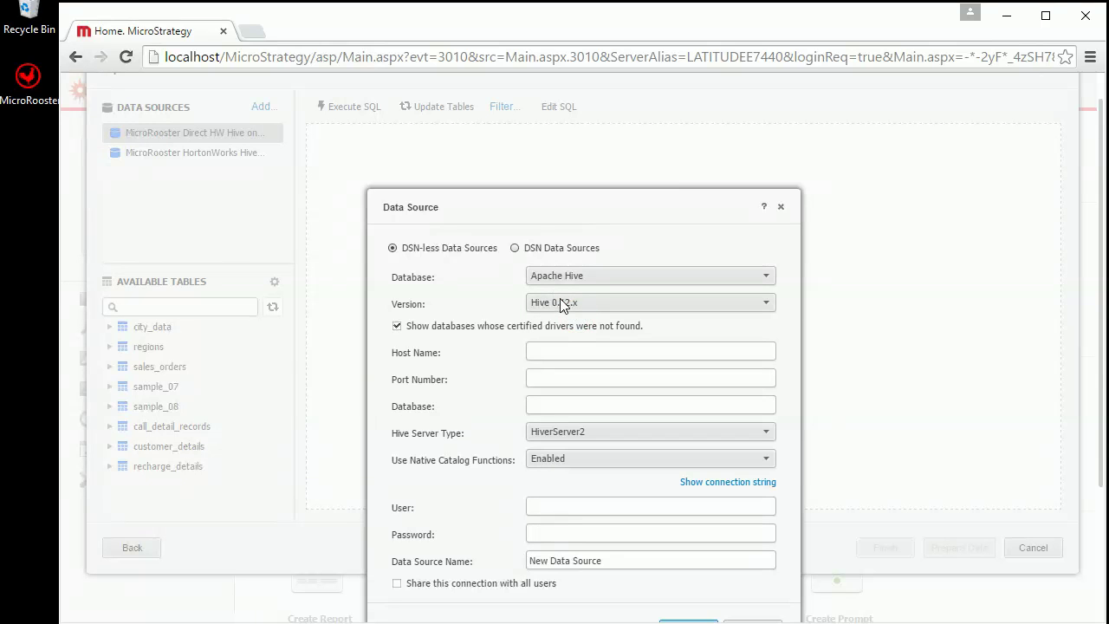
pyautogui.click(562, 307)
pyautogui.click(560, 371)
pyautogui.write('microrooster.cloudapp.net')
pyautogui.press('Tab')
pyautogui.write('10000')
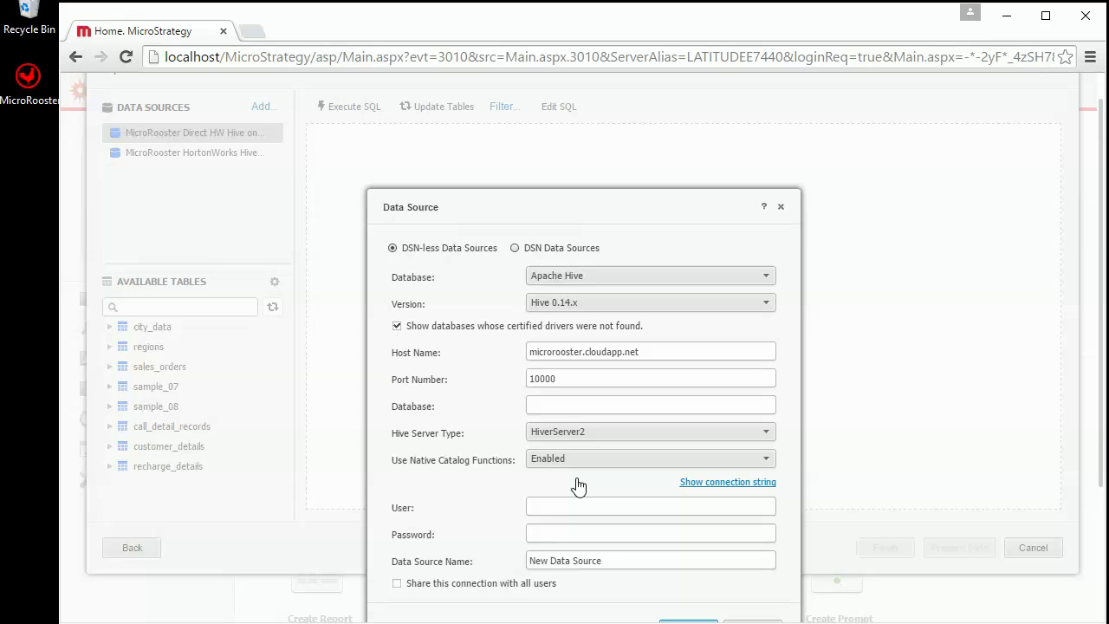
pyautogui.press('Tab')
pyautogui.write('def')
pyautogui.click(526, 400)
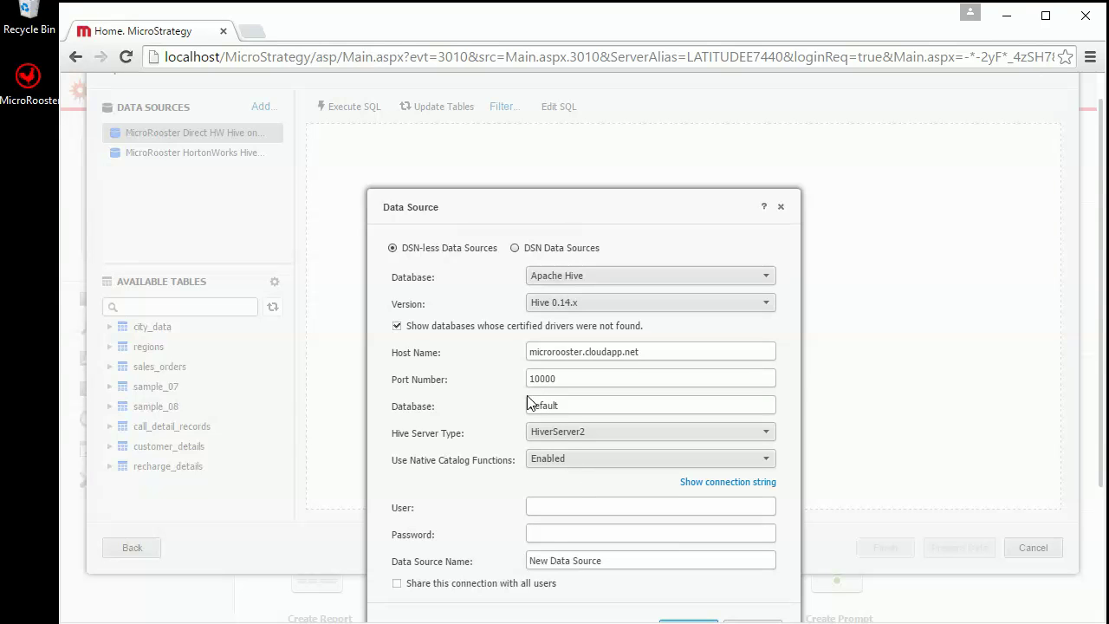
pyautogui.click(554, 432)
pyautogui.click(562, 461)
pyautogui.click(548, 507)
pyautogui.moveTo(447, 215); pyautogui.dragTo(434, 127)
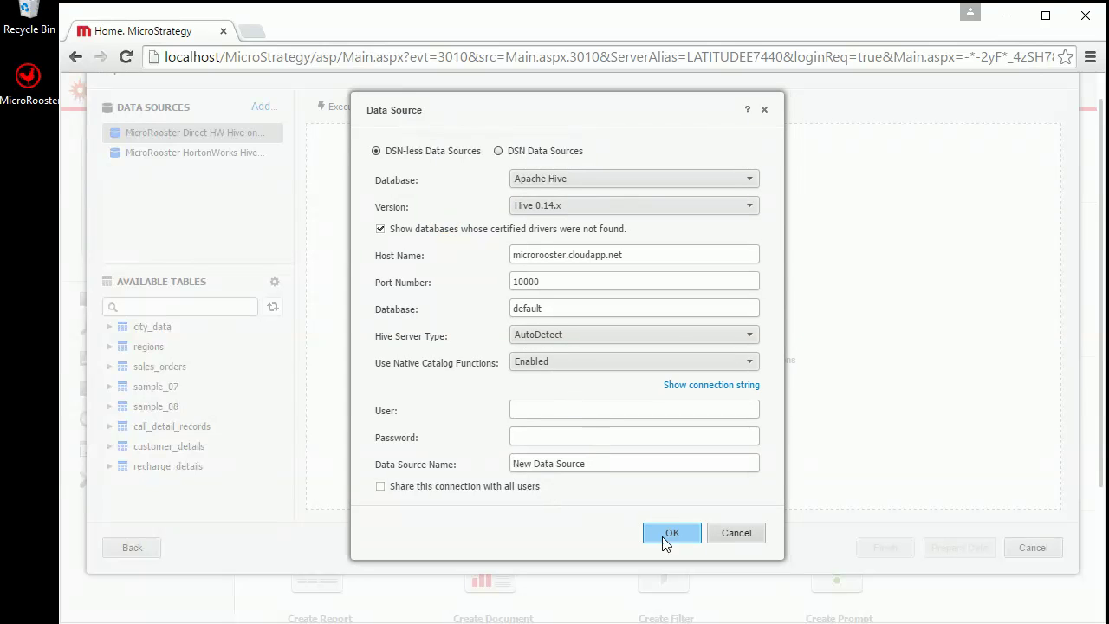
# - Discard the new connection, then select HortonWorks Hive on Azure and load its tables
pyautogui.click(723, 533)
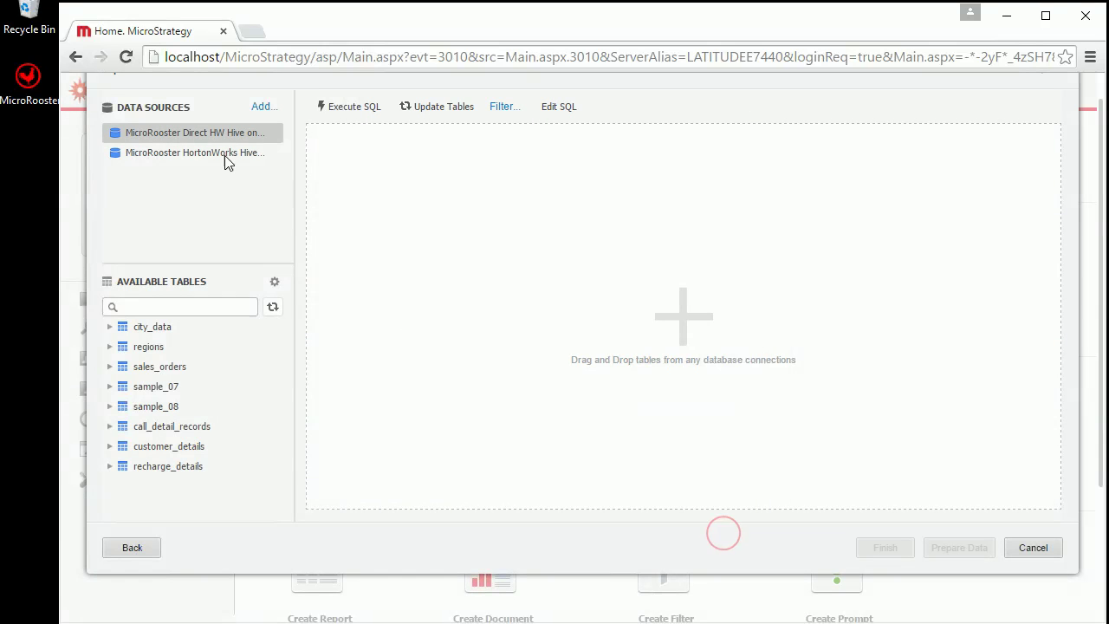
pyautogui.click(201, 159)
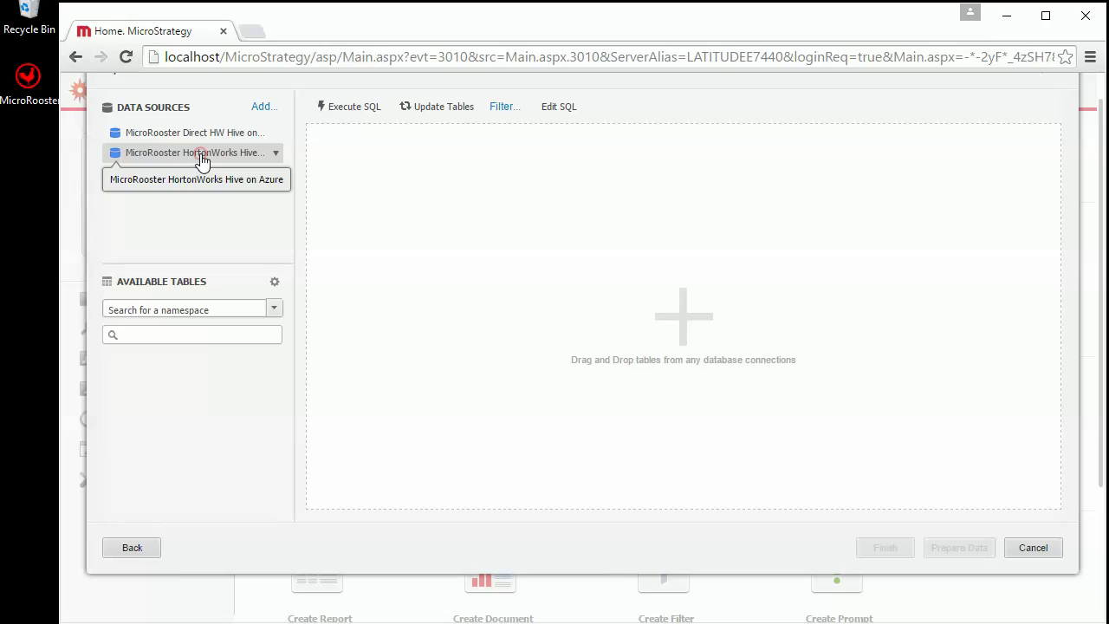
pyautogui.click(165, 138)
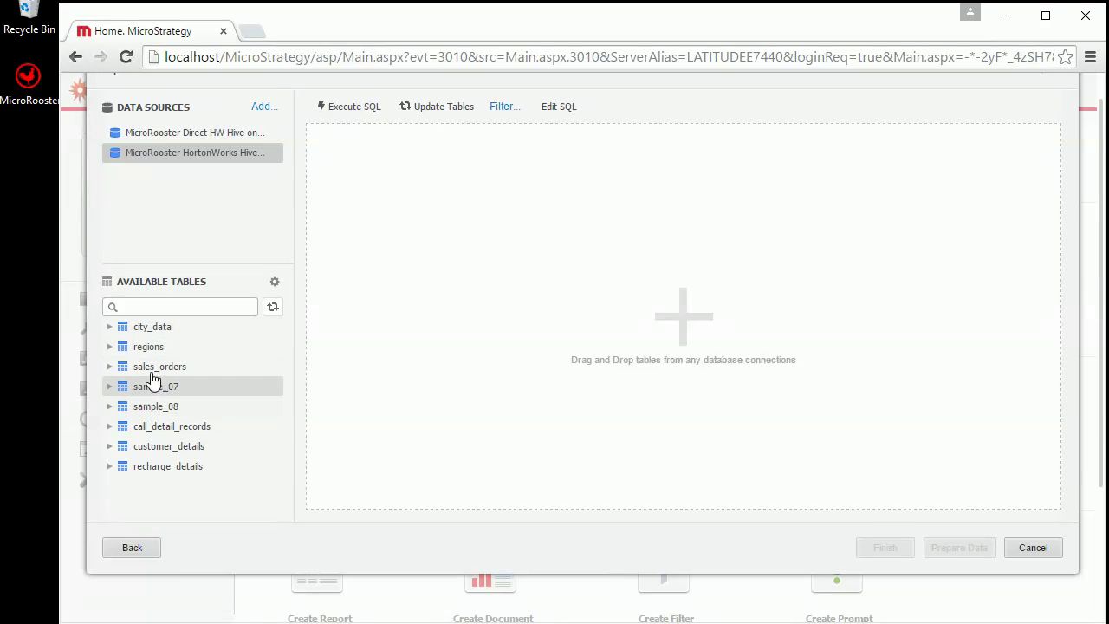
pyautogui.scroll(1, 144, 368)
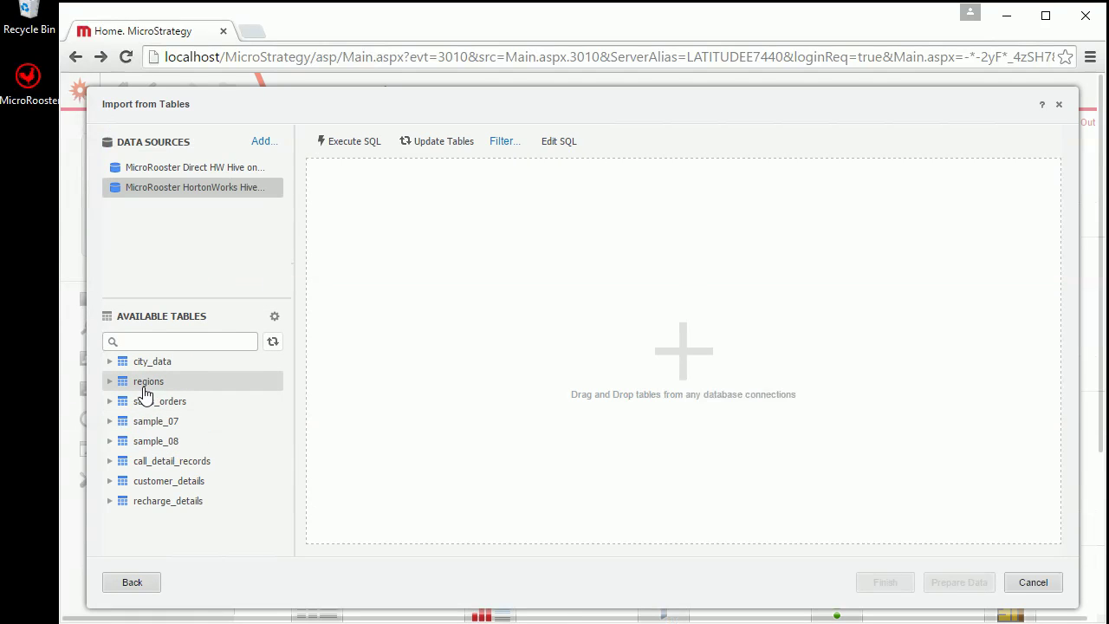
# - Place regions and sales_orders on the canvas and inner-join them on rep
pyautogui.moveTo(135, 389); pyautogui.dragTo(502, 389)
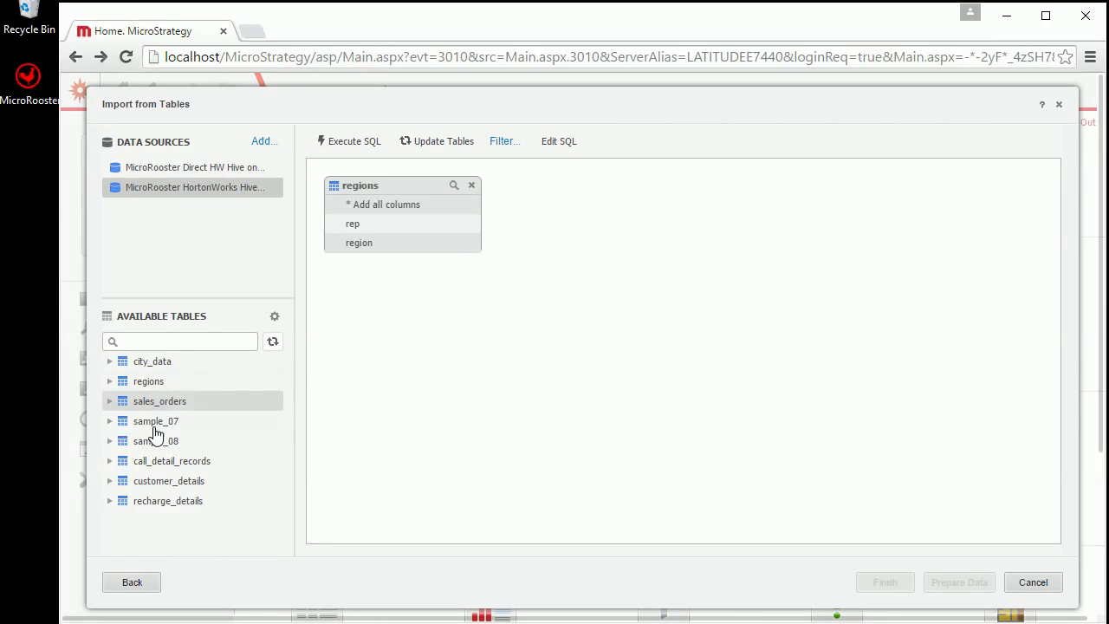
pyautogui.moveTo(145, 409); pyautogui.dragTo(603, 324)
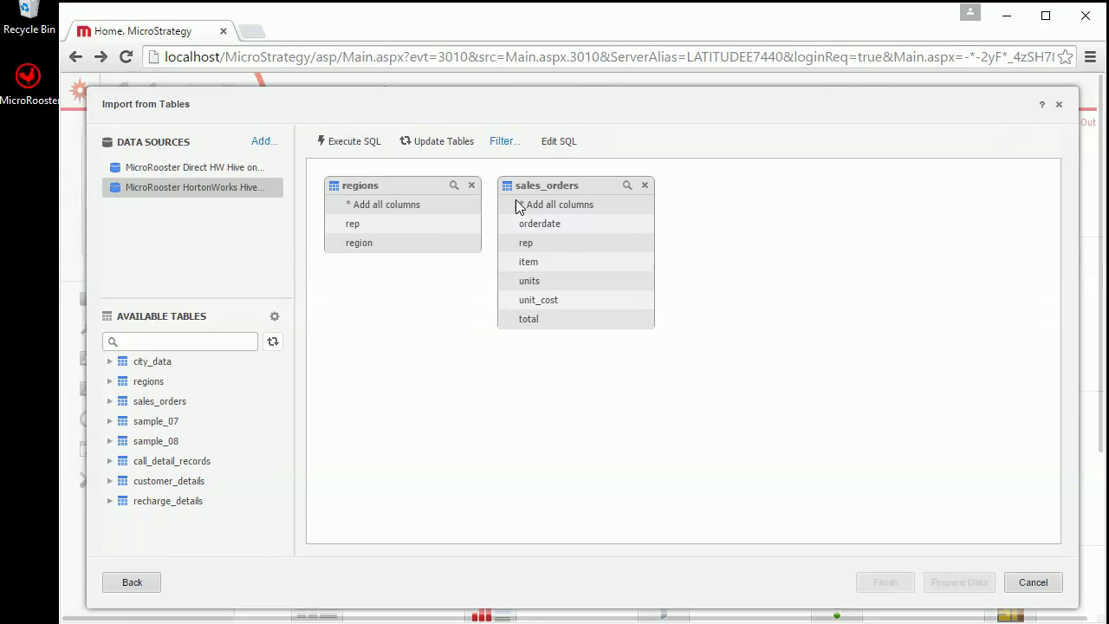
pyautogui.moveTo(384, 226); pyautogui.dragTo(528, 248)
pyautogui.moveTo(534, 186); pyautogui.dragTo(633, 170)
pyautogui.click(547, 228)
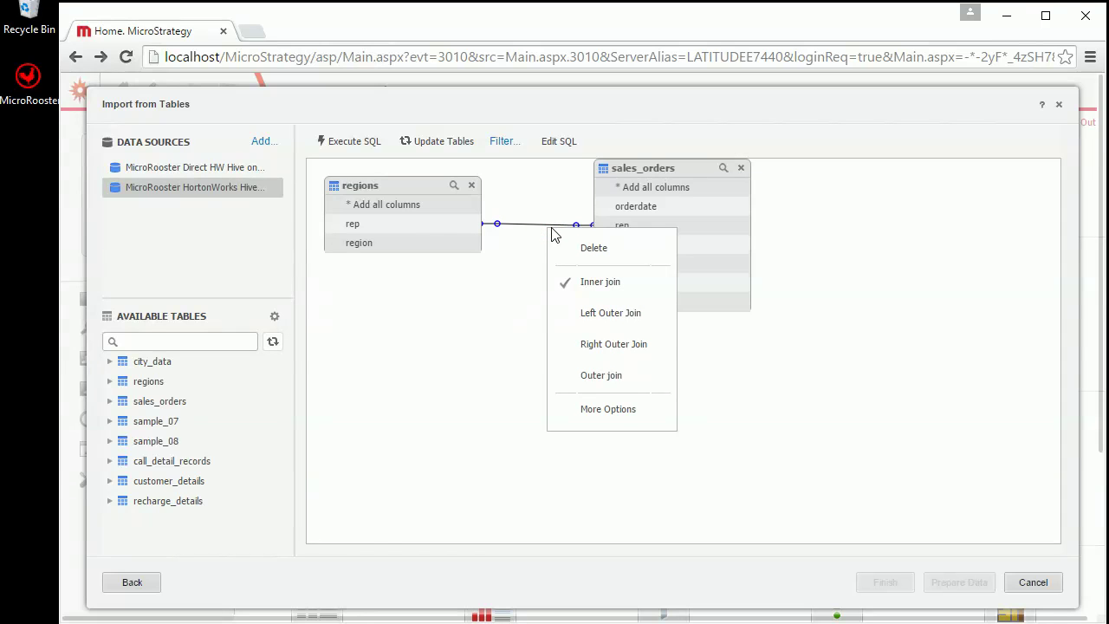
# - Add sales_orders.rep, regions.region and sales_orders.total as import columns
pyautogui.click(320, 235)
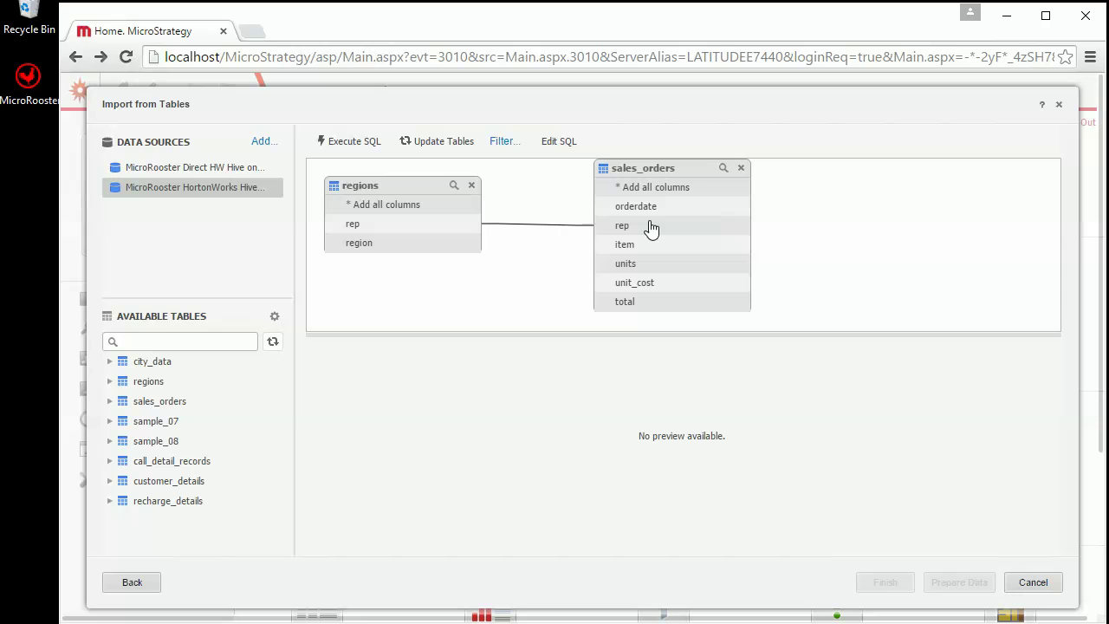
pyautogui.click(650, 227)
pyautogui.click(670, 234)
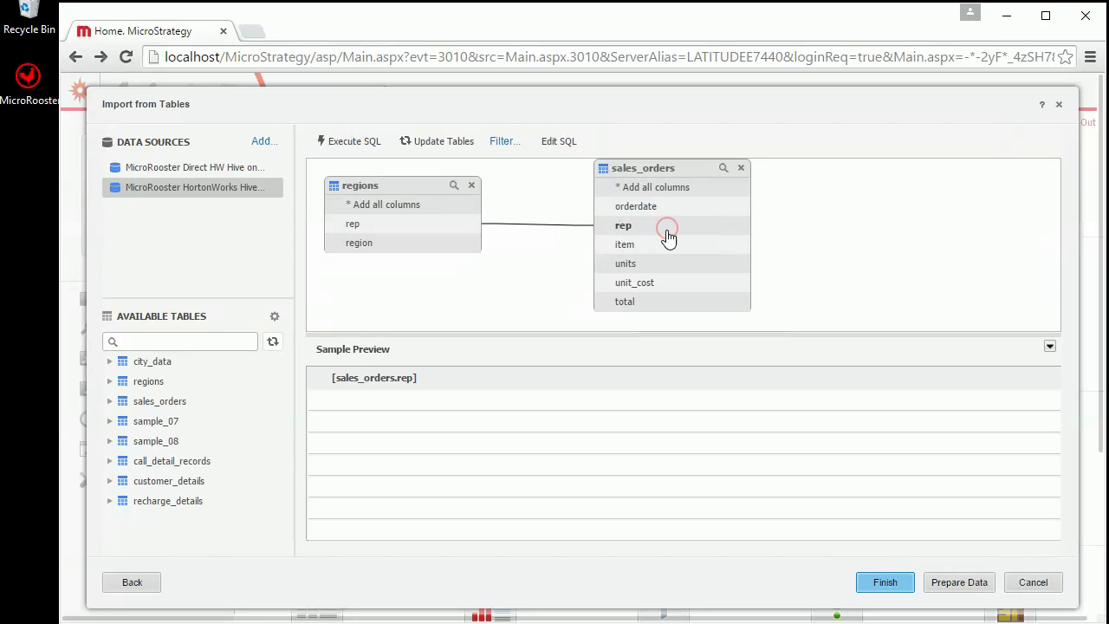
pyautogui.click(633, 301)
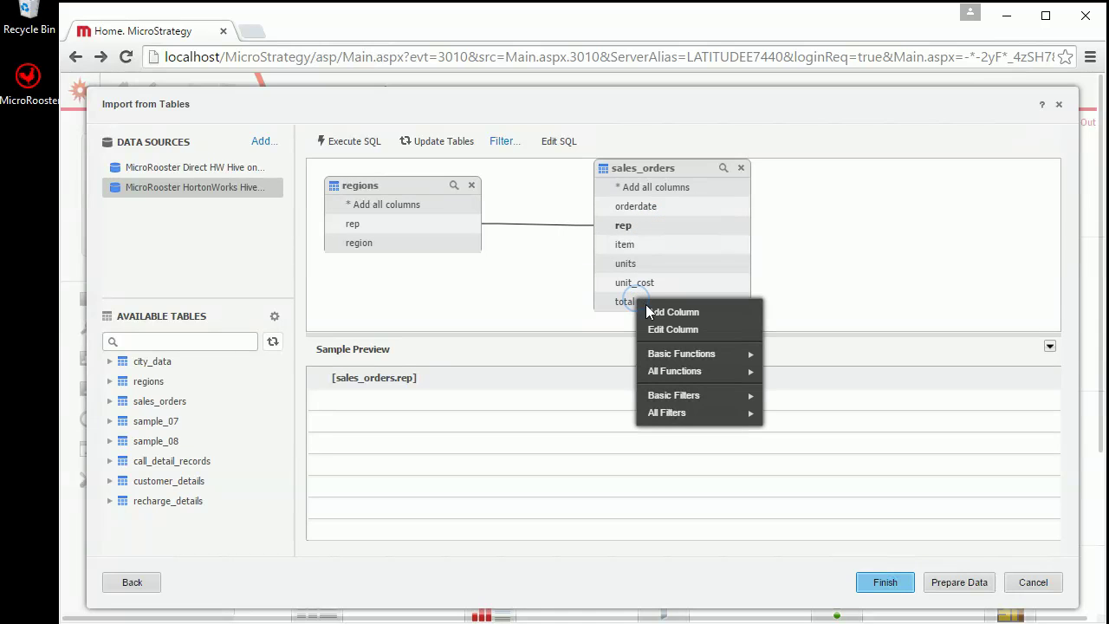
pyautogui.click(401, 246)
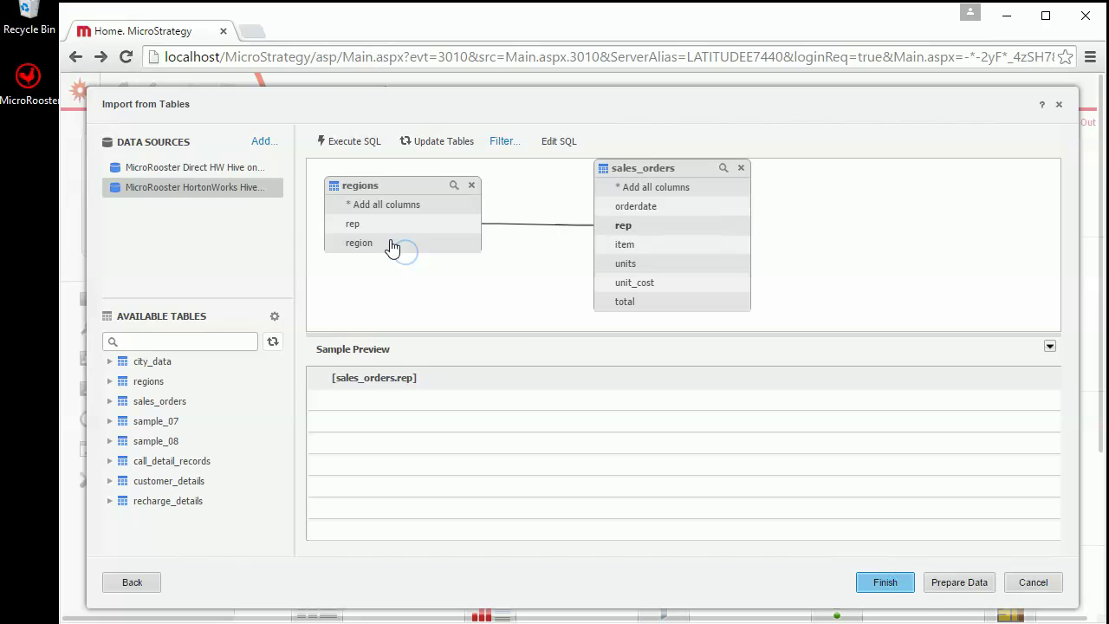
pyautogui.click(406, 252)
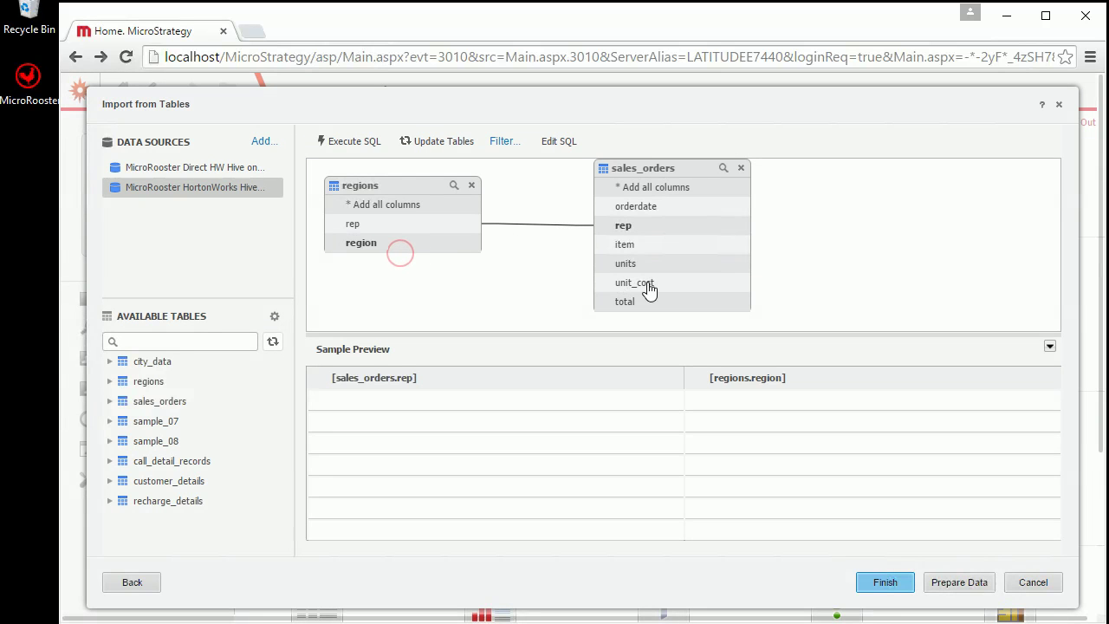
pyautogui.click(693, 305)
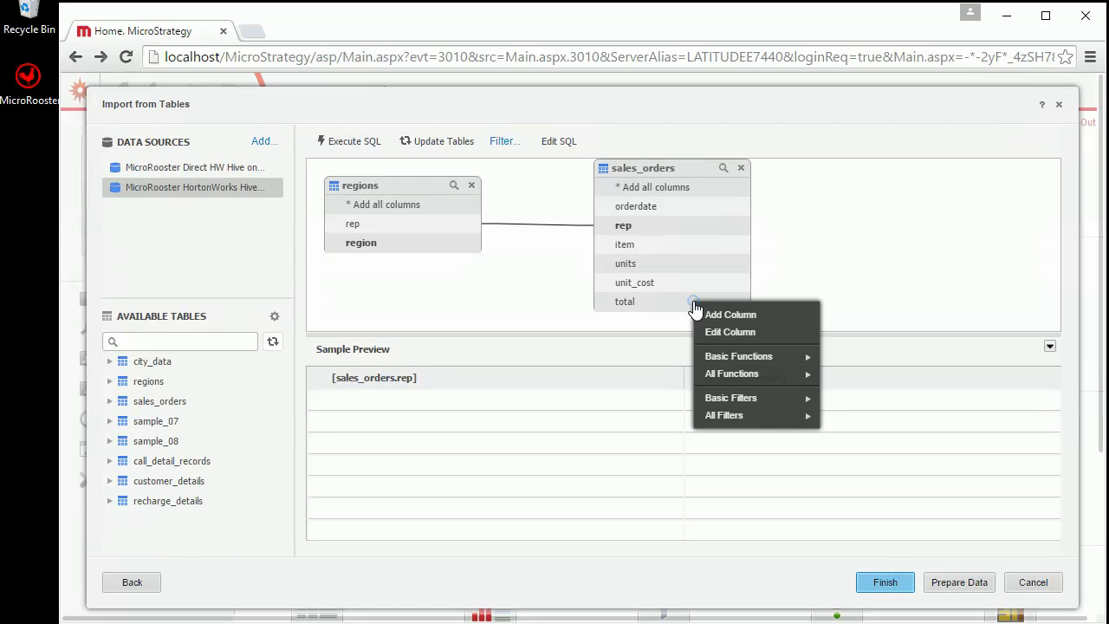
pyautogui.click(721, 312)
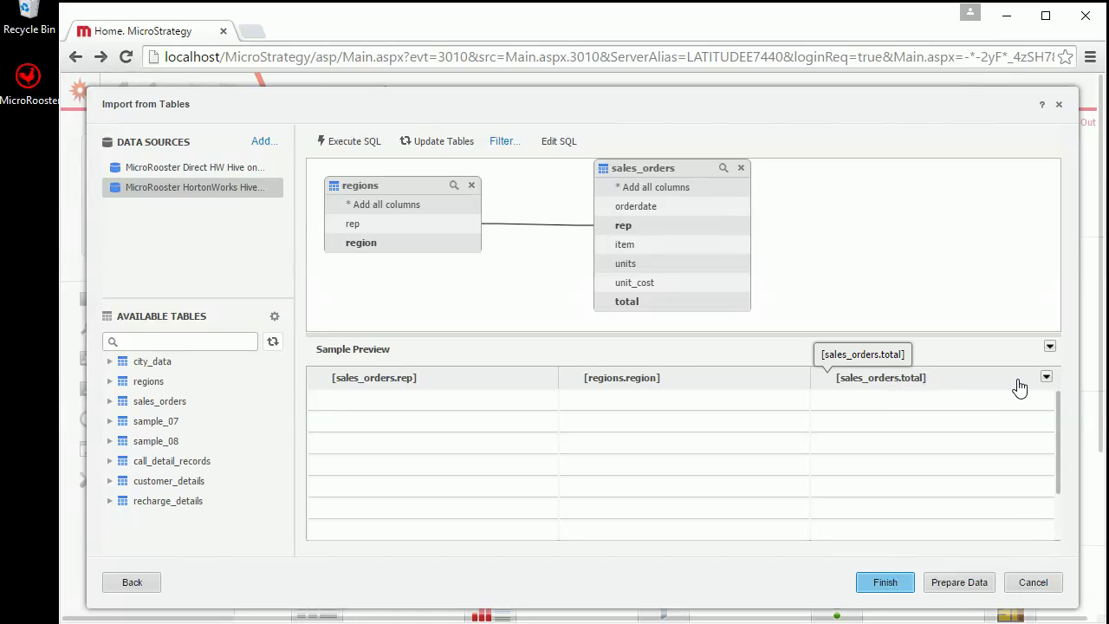
# - Change the total column's expression to sum(sales_orders.total) and save it
pyautogui.click(1046, 376)
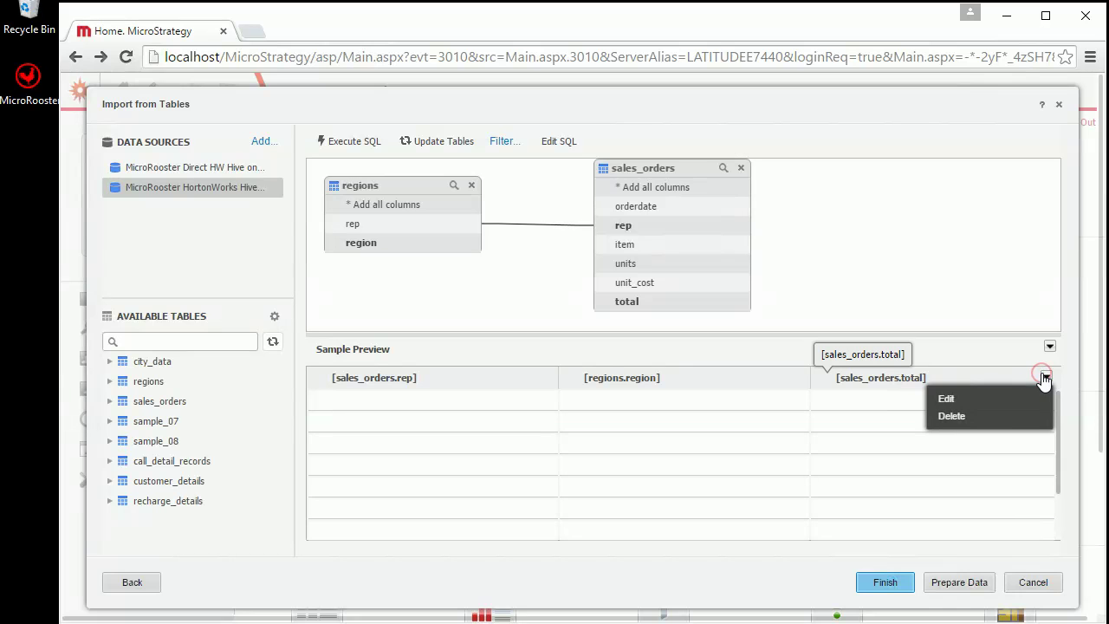
pyautogui.click(1005, 397)
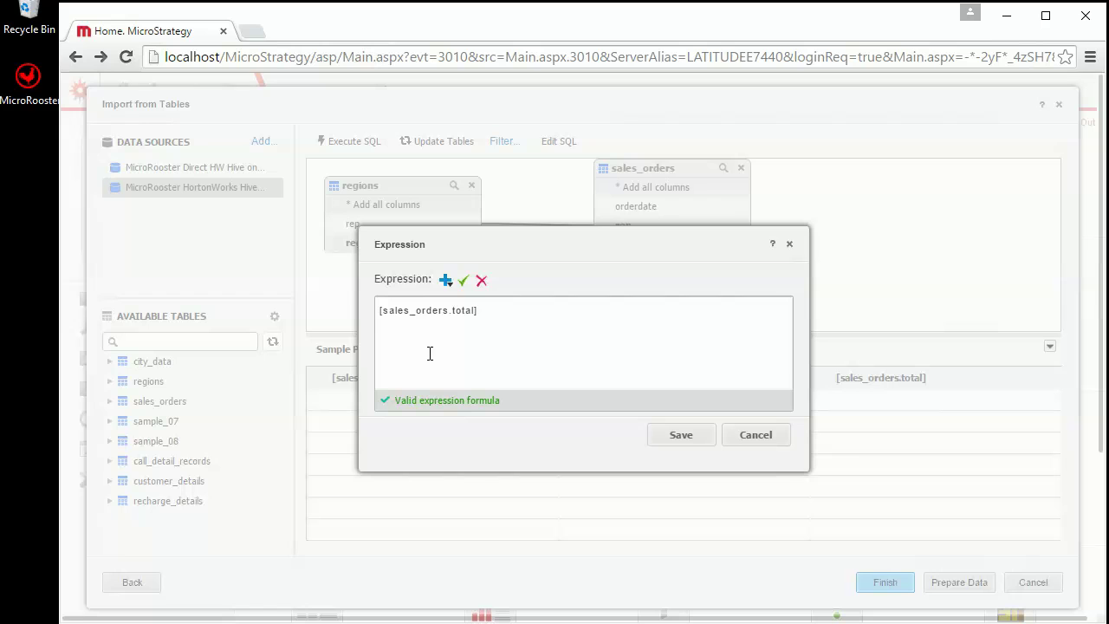
pyautogui.click(387, 319)
pyautogui.click(382, 310)
pyautogui.write('sum(')
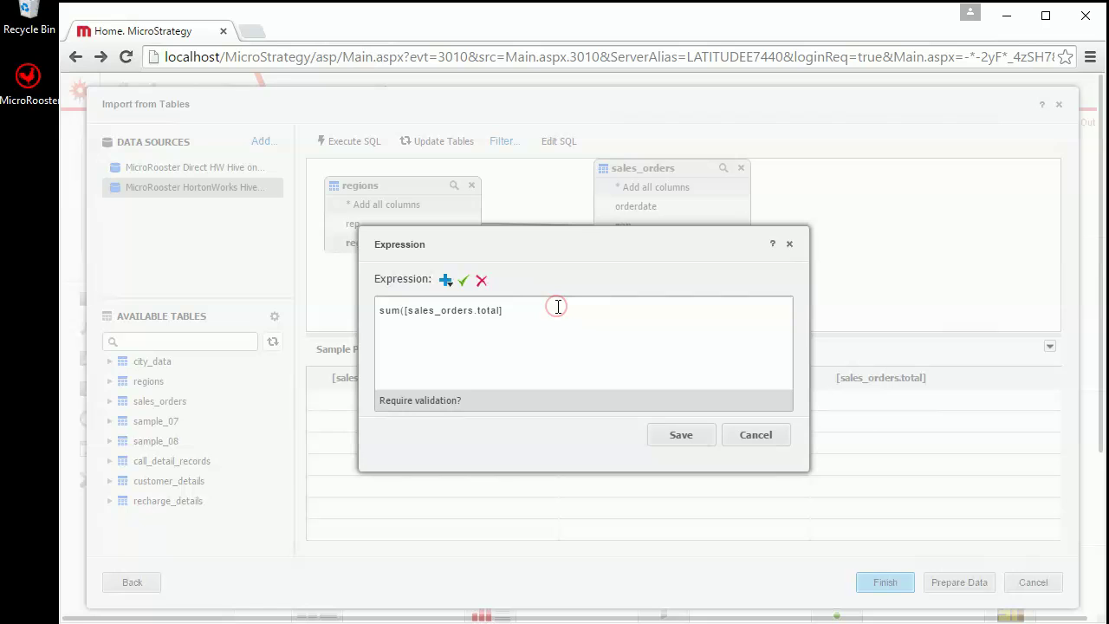
pyautogui.write(')')
pyautogui.click(674, 436)
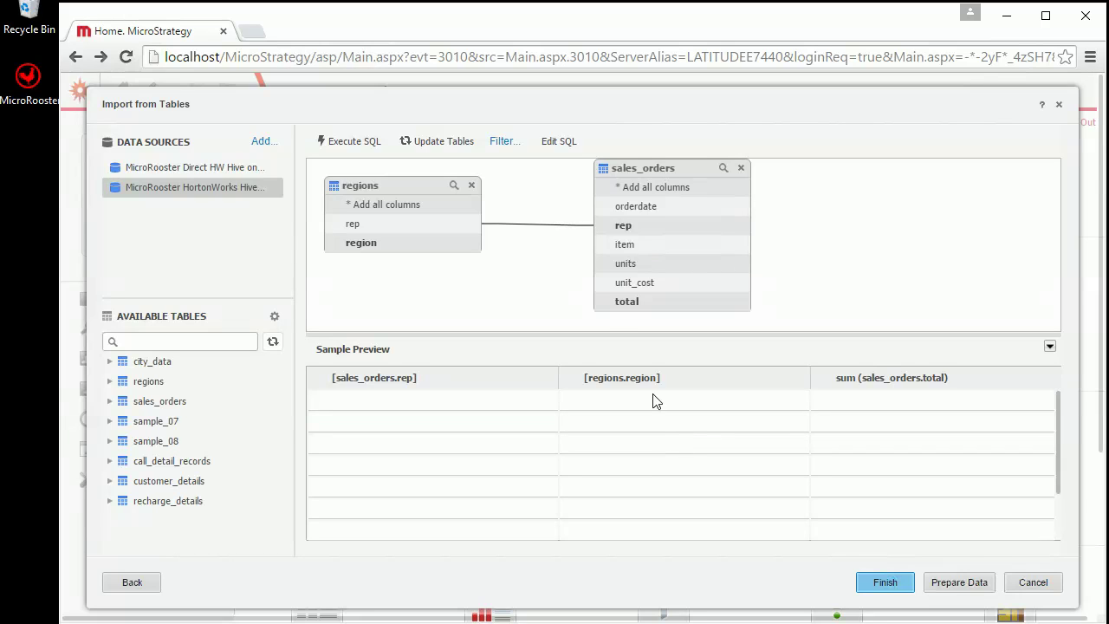
# - Execute the generated SQL to preview each Region and Rep with summed sales
pyautogui.click(553, 142)
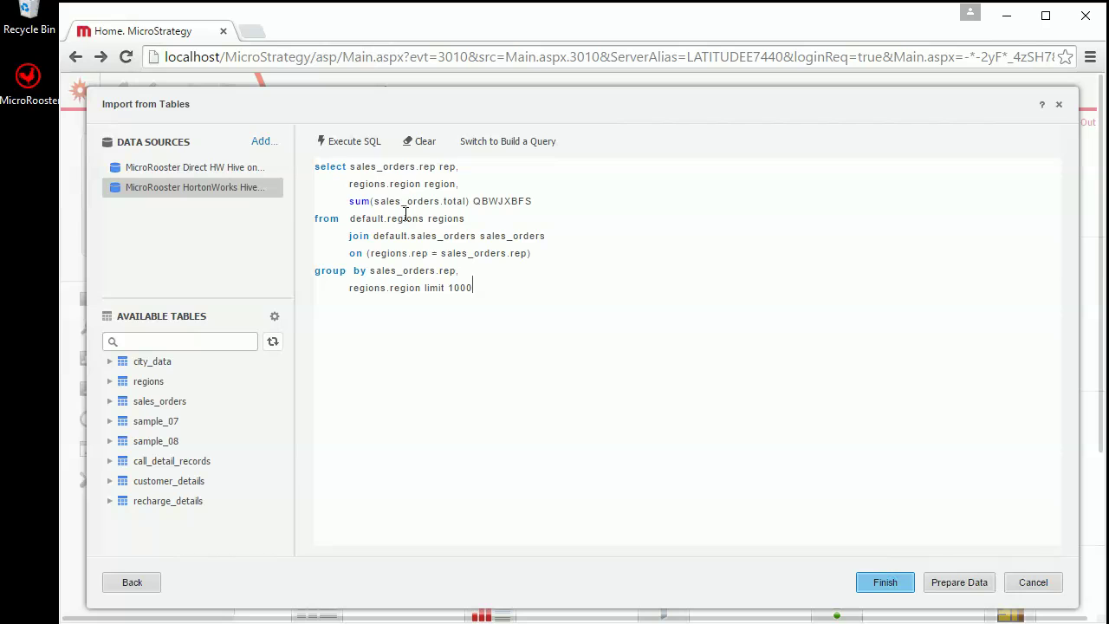
pyautogui.click(351, 138)
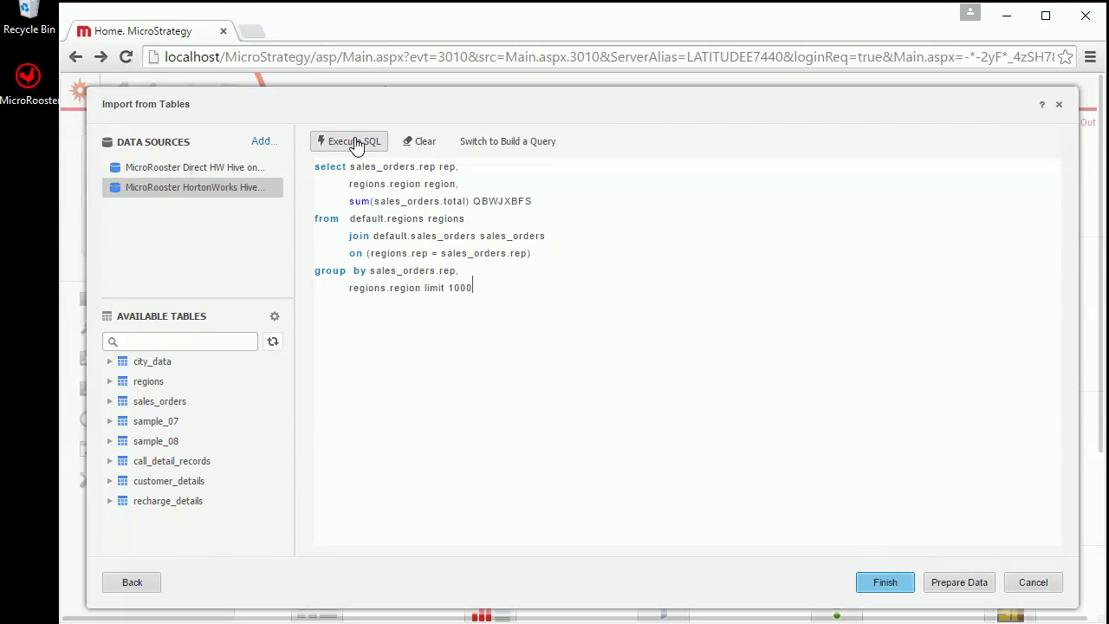
pyautogui.click(355, 142)
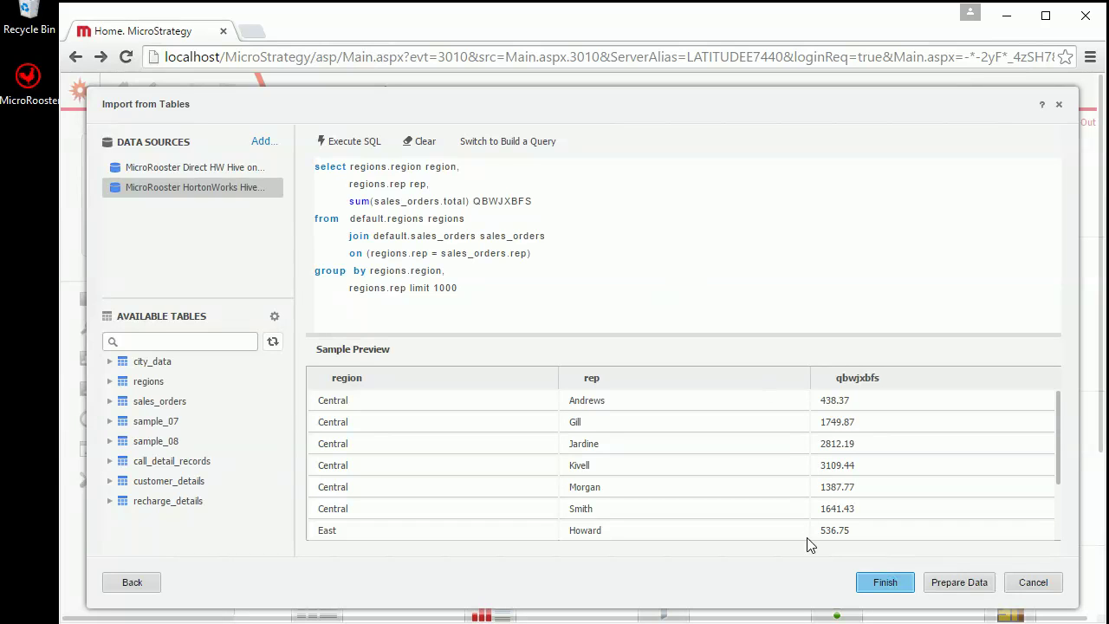
pyautogui.click(946, 585)
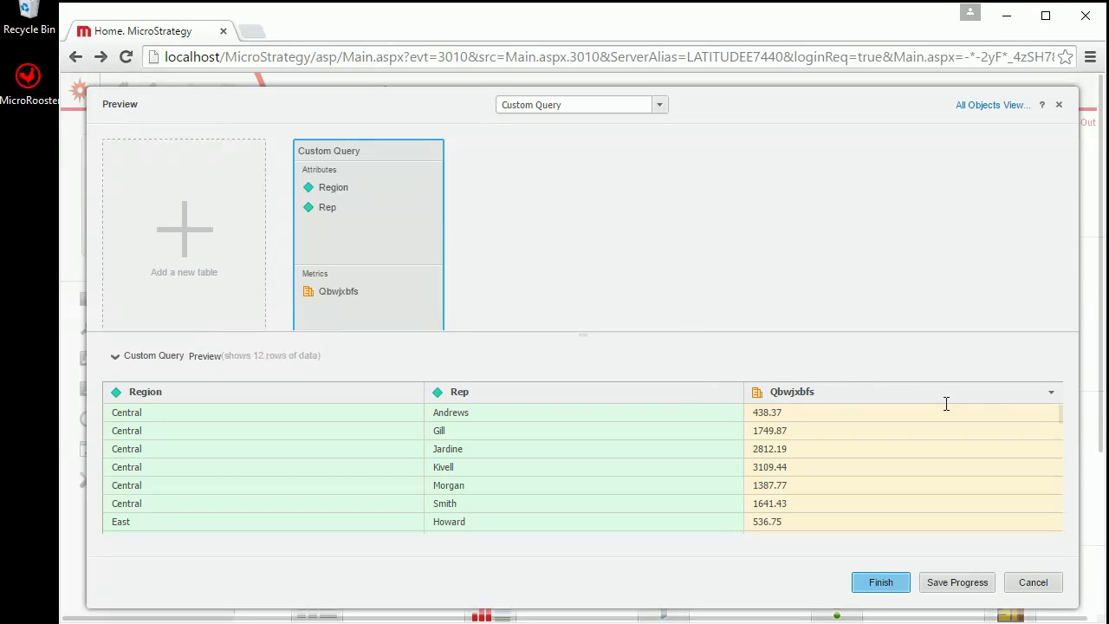
# - Rename the Qbwjxbfs metric to Sales and finish the import
pyautogui.click(1050, 393)
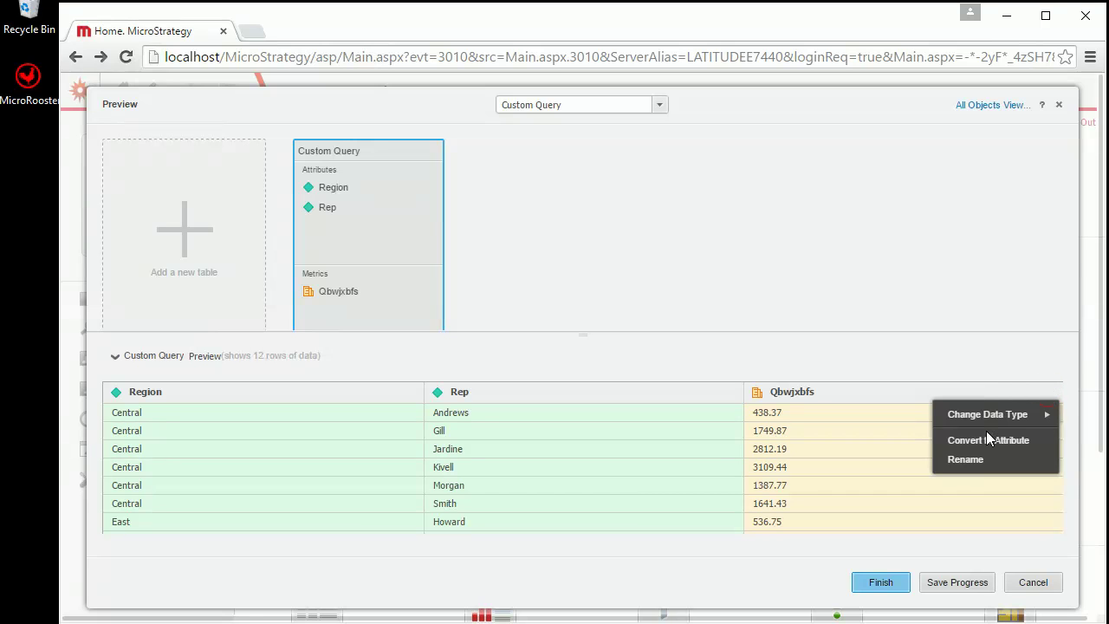
pyautogui.click(979, 455)
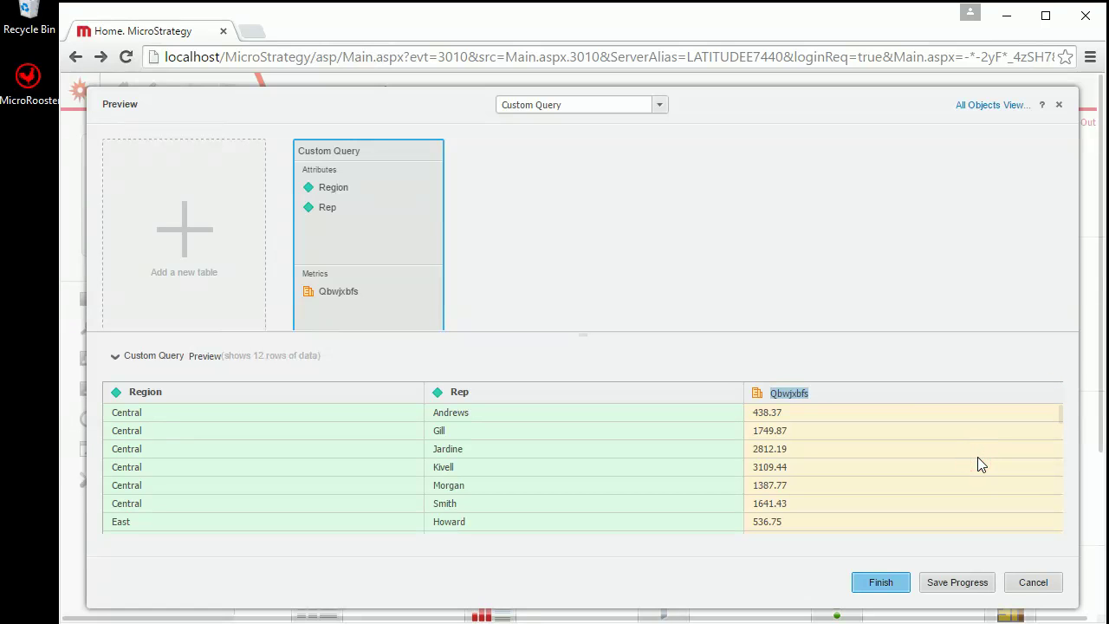
pyautogui.write('Sales')
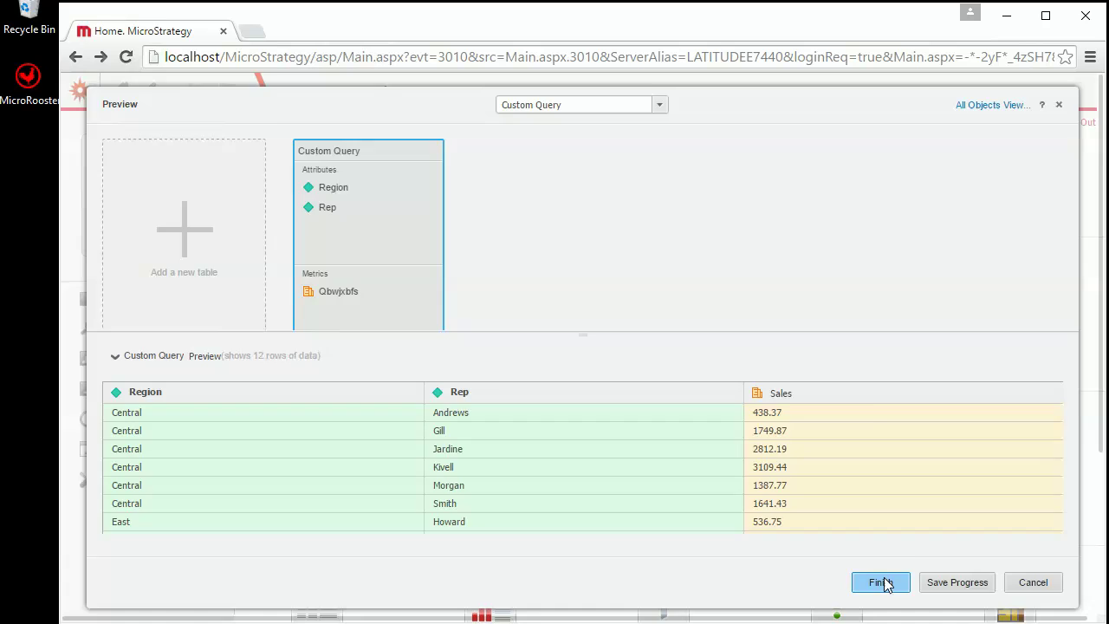
pyautogui.click(881, 582)
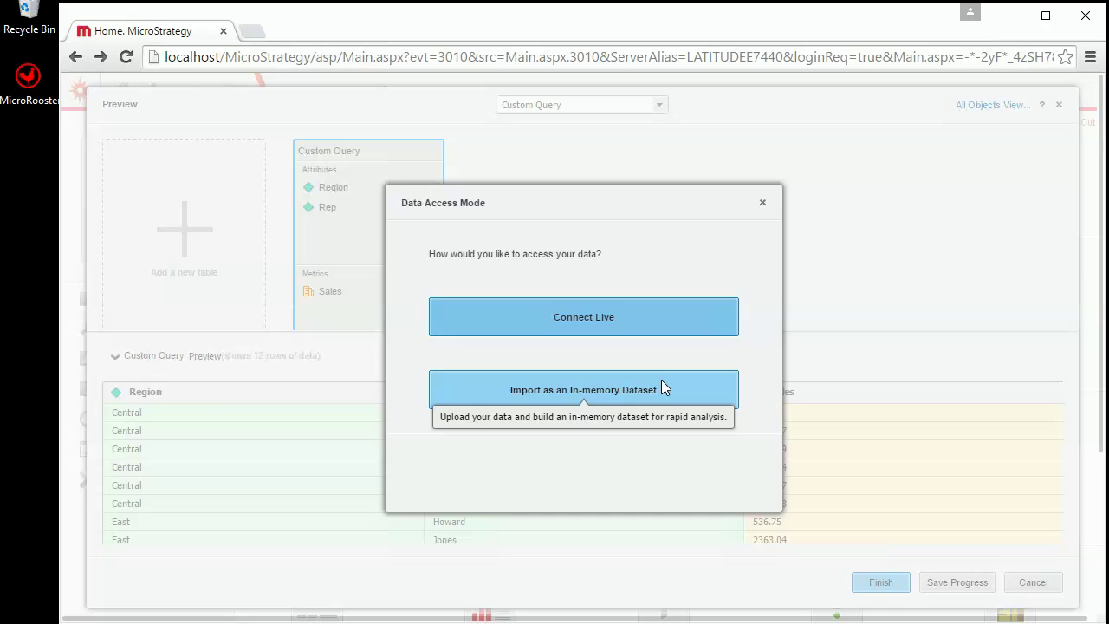
# - Import in memory, saving as My 1st Hadoop Cube and replacing the existing cube
pyautogui.click(661, 381)
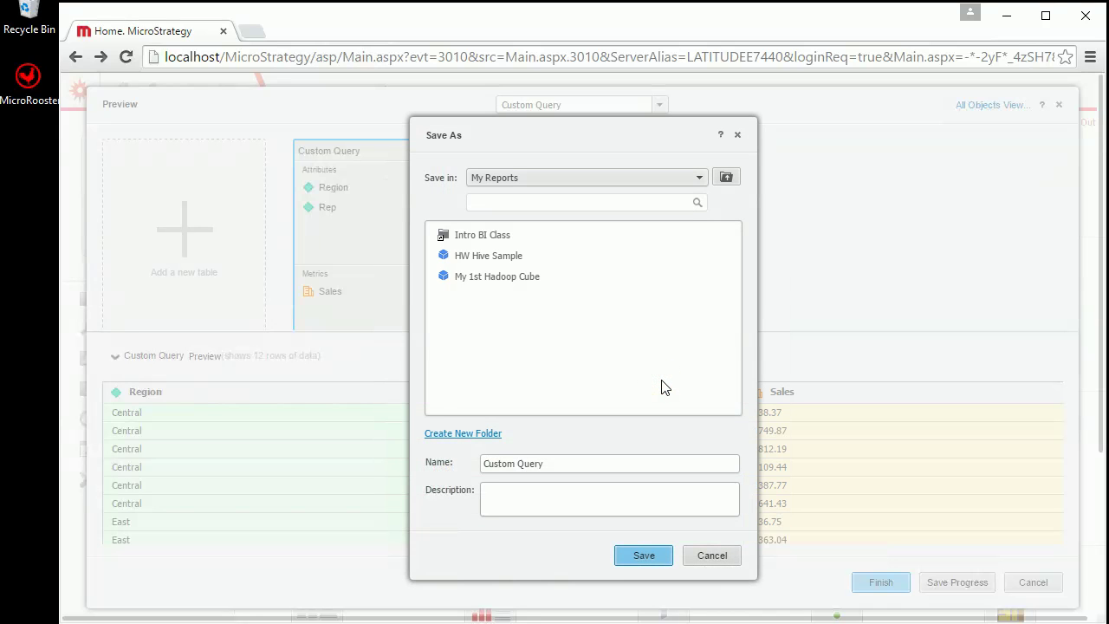
pyautogui.click(510, 286)
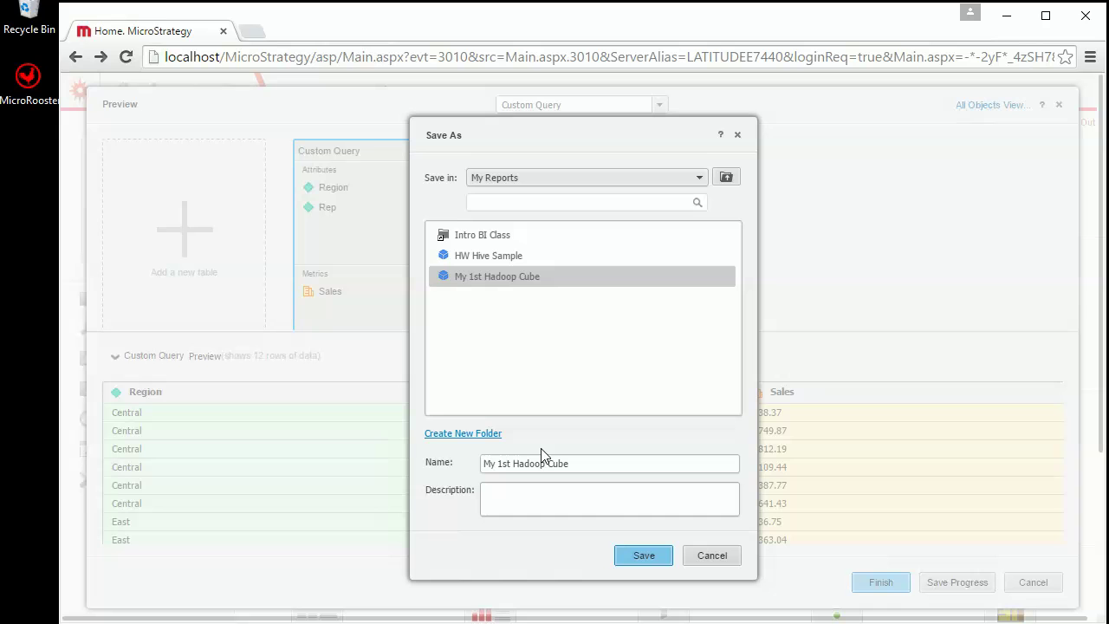
pyautogui.click(637, 555)
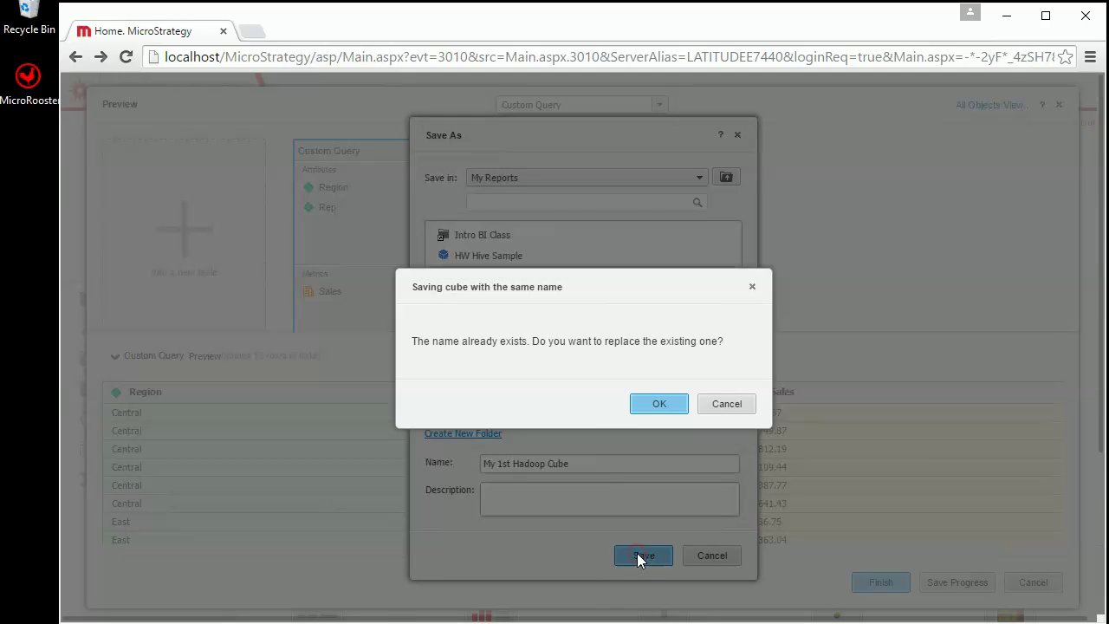
pyautogui.click(637, 411)
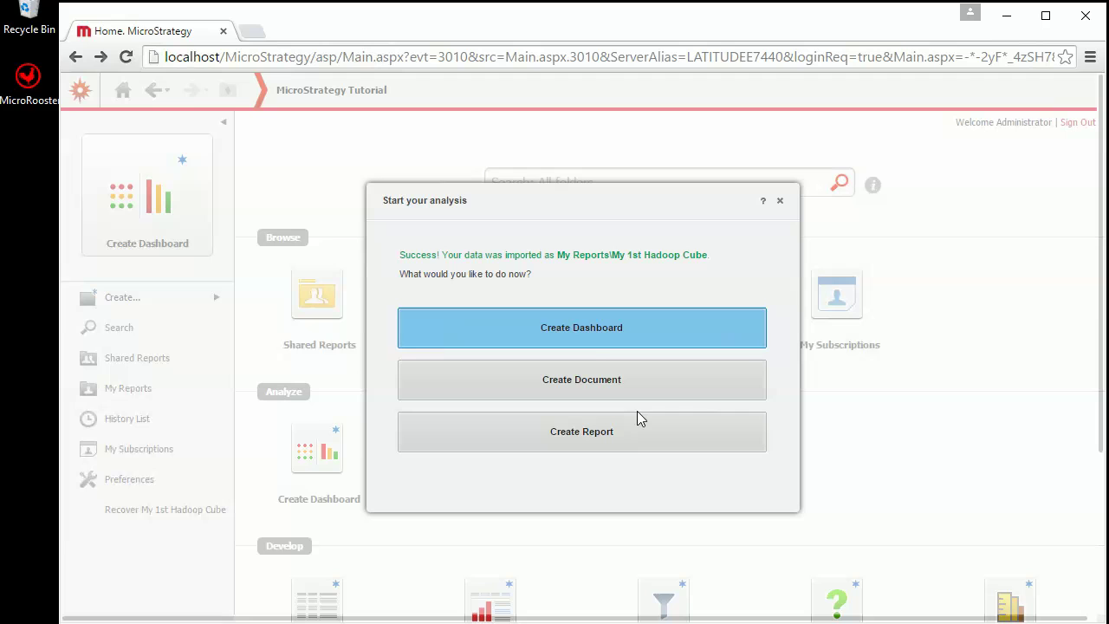
# - Create a dashboard and drag Region, Rep and Sales onto Visualization 1
pyautogui.click(579, 338)
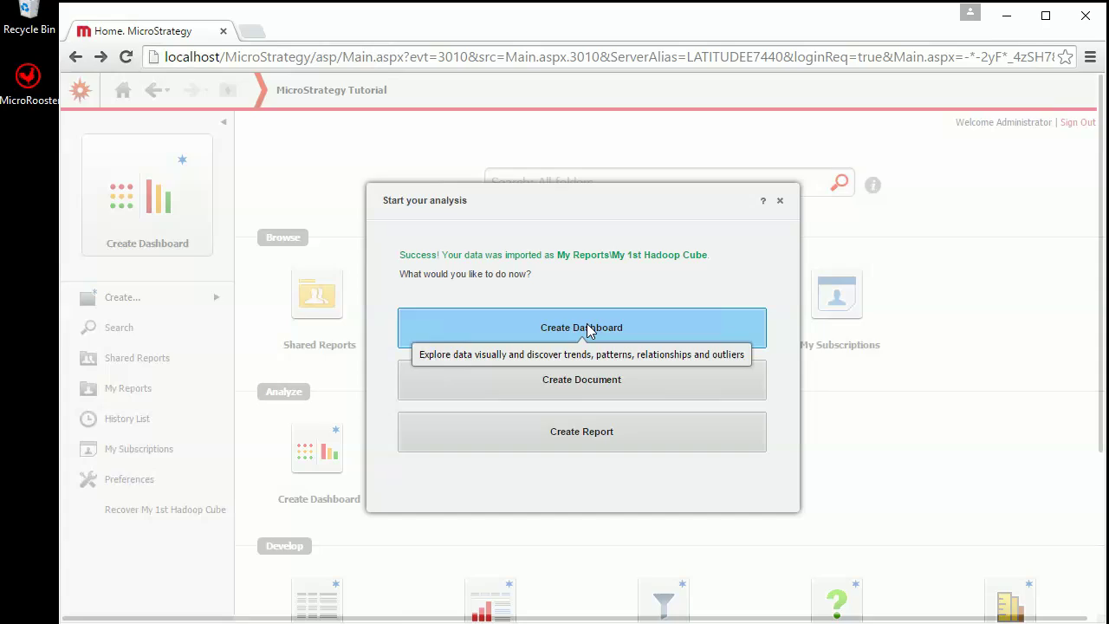
pyautogui.click(586, 323)
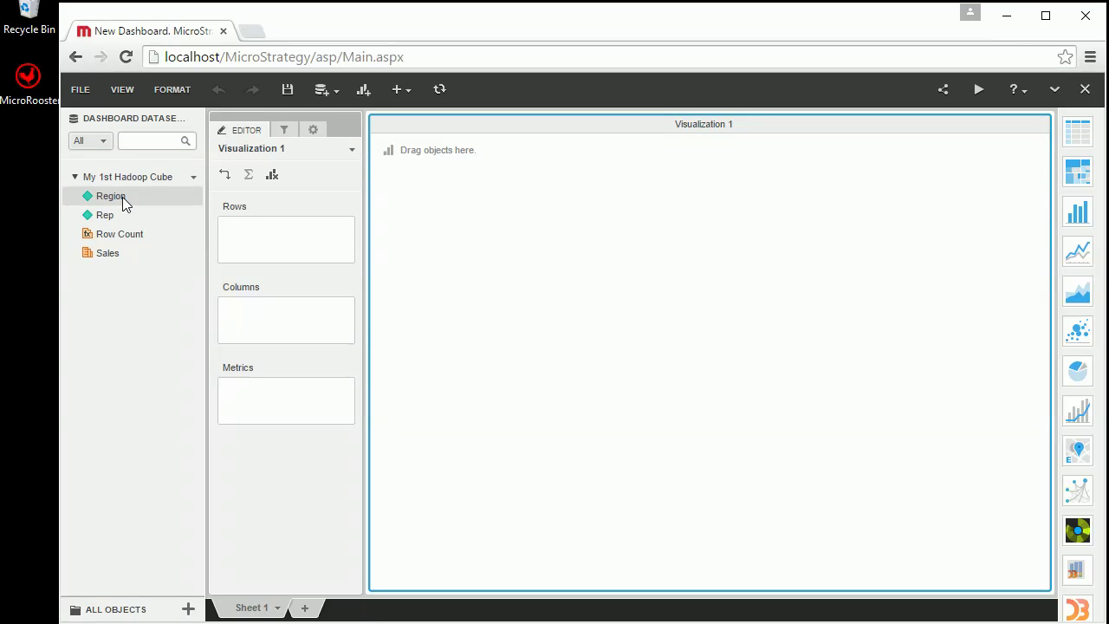
pyautogui.moveTo(122, 196); pyautogui.dragTo(401, 206)
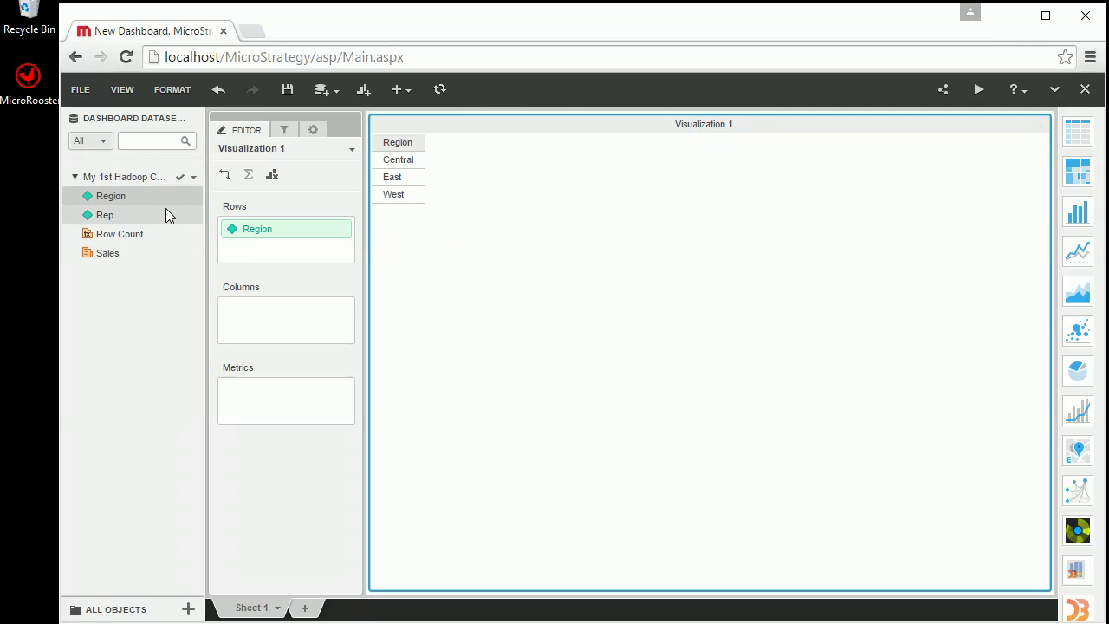
pyautogui.moveTo(154, 211); pyautogui.dragTo(416, 205)
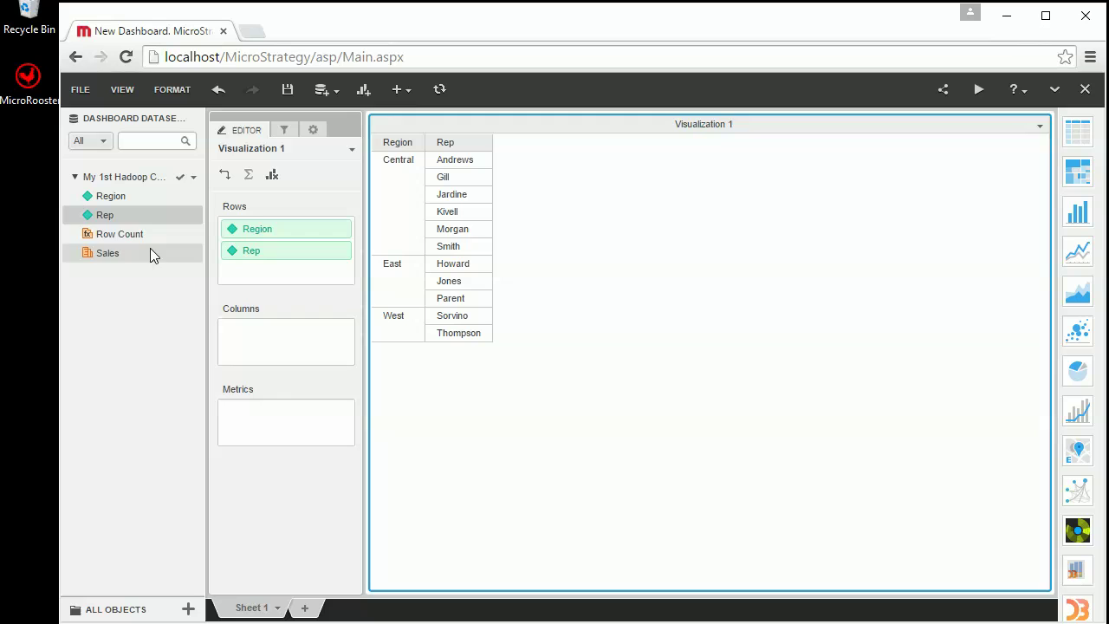
pyautogui.moveTo(123, 252); pyautogui.dragTo(480, 237)
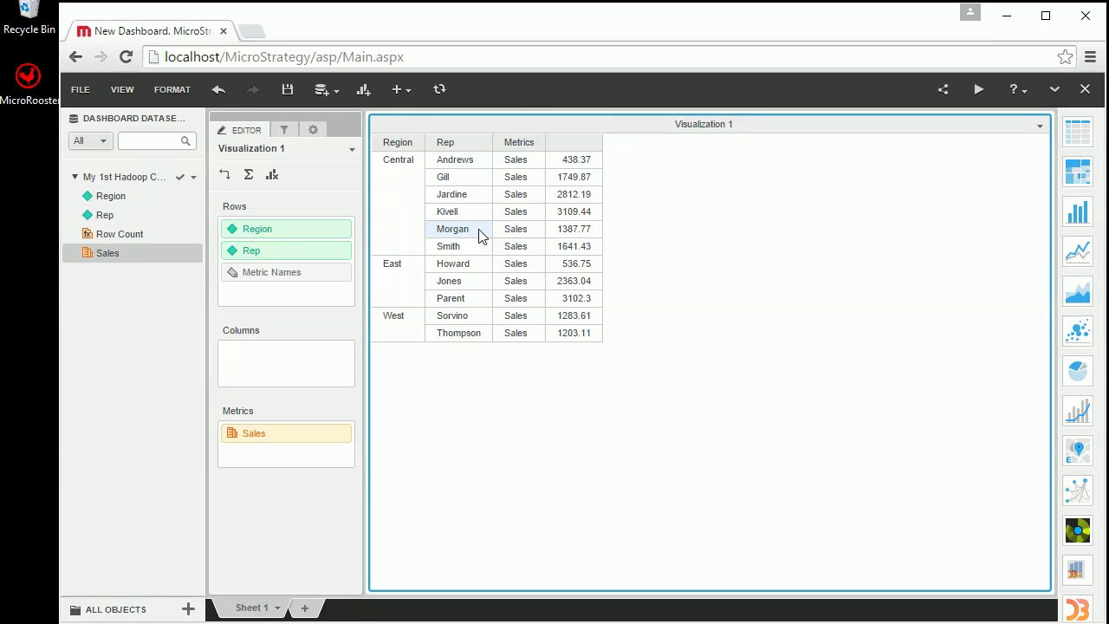
# - Change Visualization 1 from grid to bar chart, then to a Heat Map of Reps by Region
pyautogui.click(1076, 213)
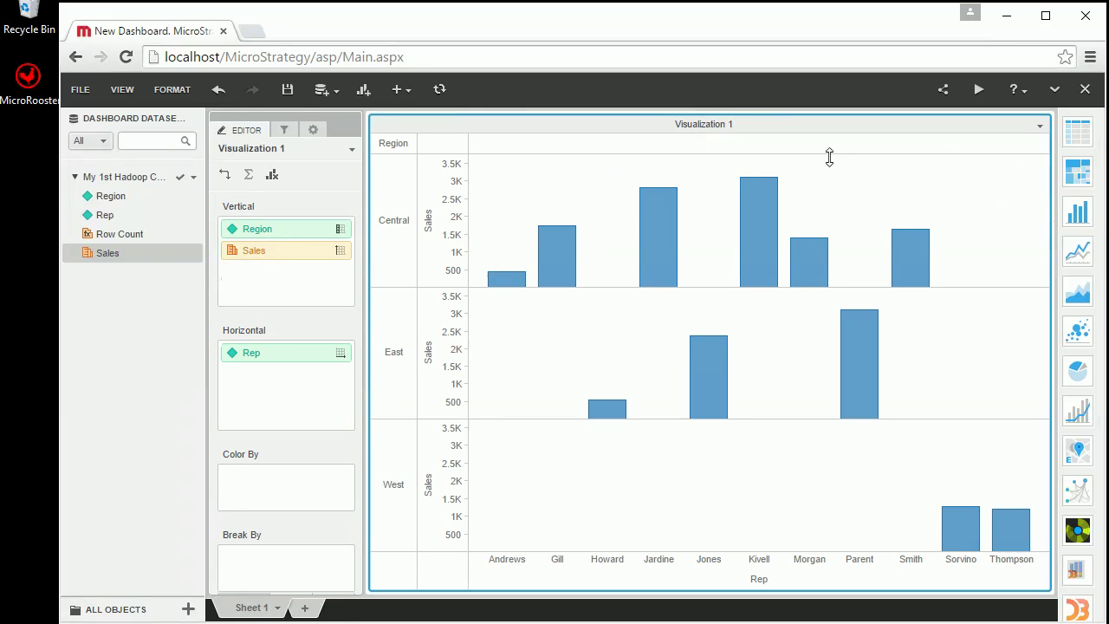
pyautogui.moveTo(570, 280)
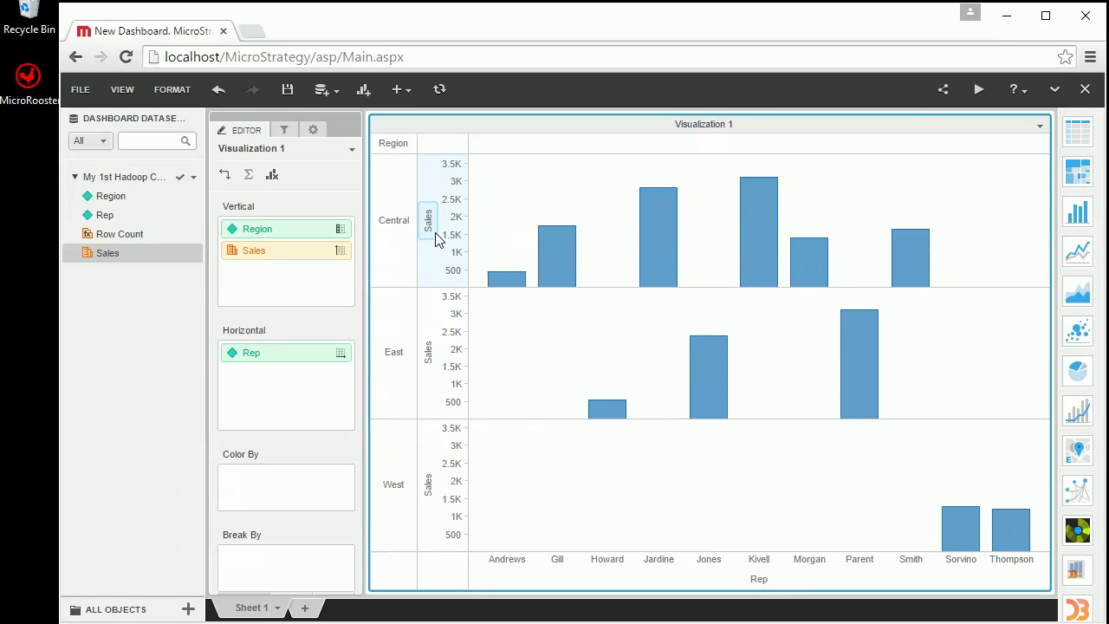
pyautogui.click(1040, 126)
pyautogui.moveTo(1015, 147)
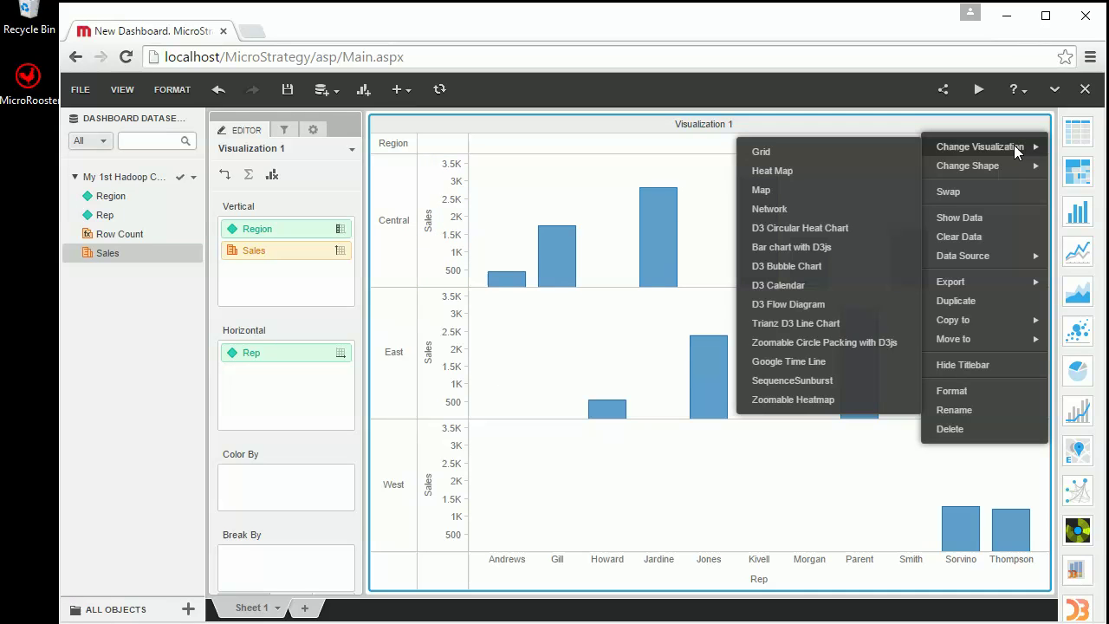
pyautogui.click(870, 179)
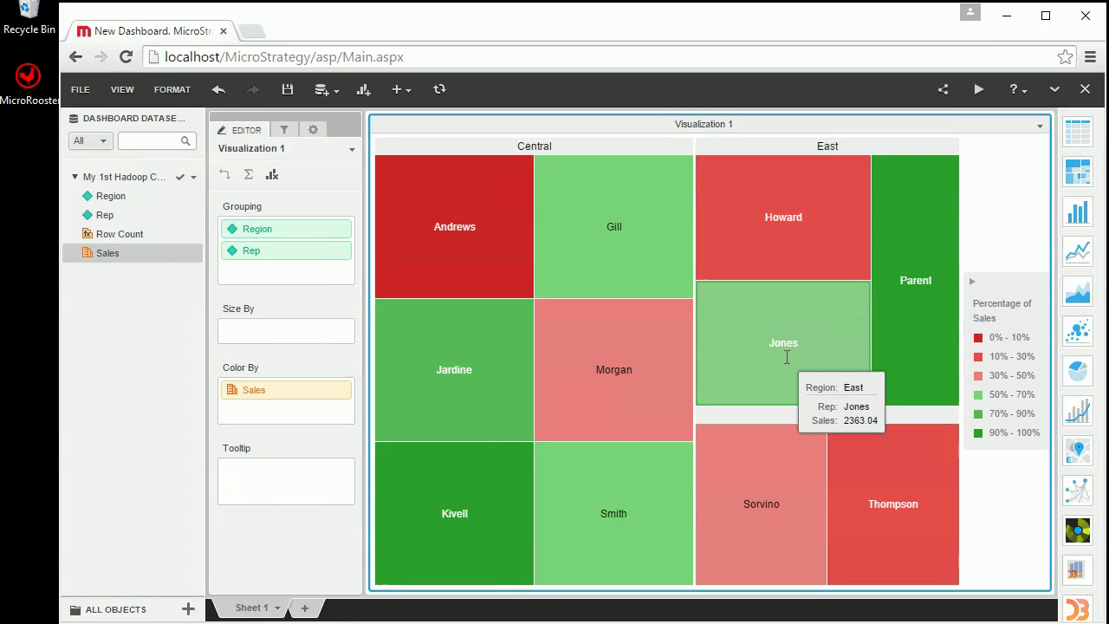